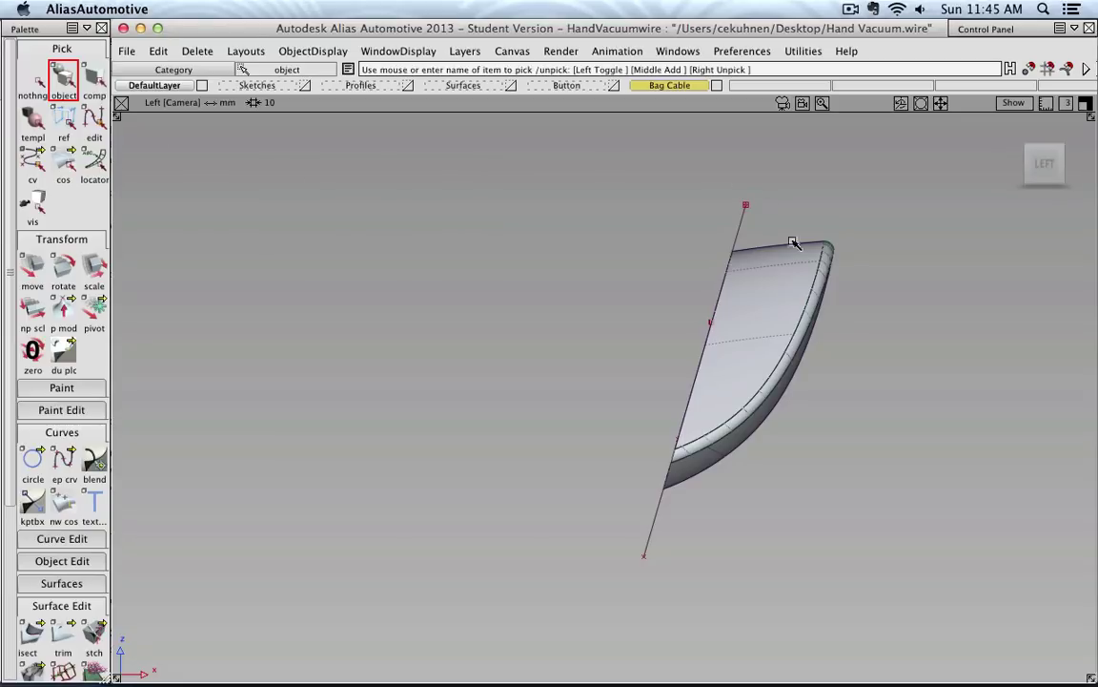
Drop the guide-curve pick, marquee-select the nose tip surface, and begin a Transform > Move.
left_click(736, 221)
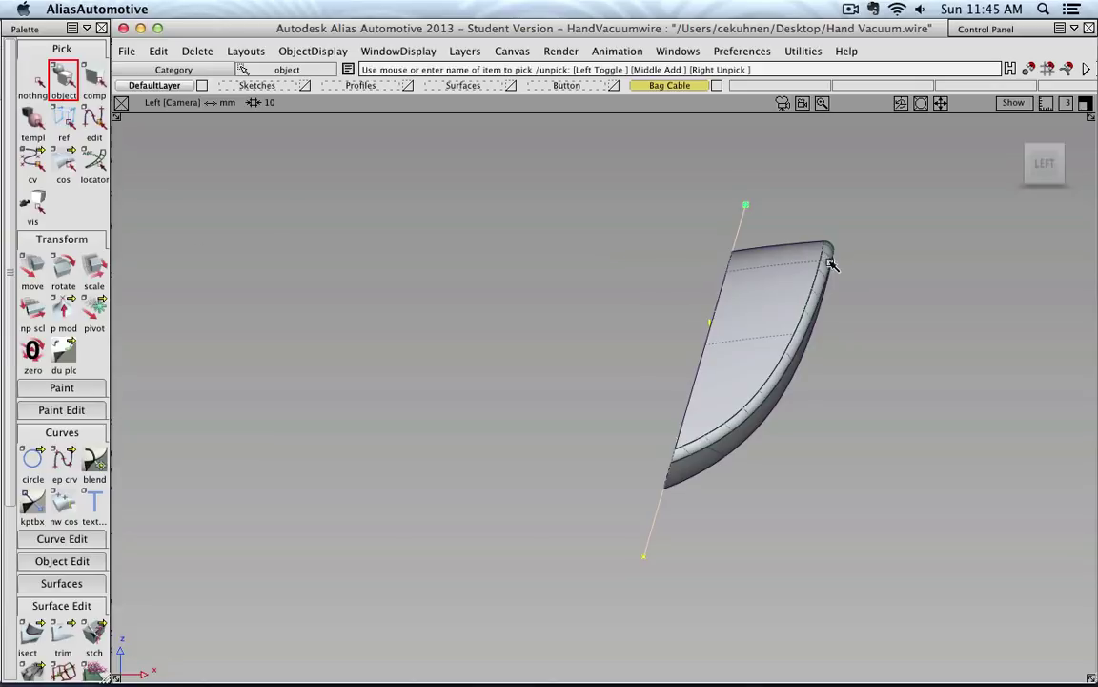
left_click(21, 91)
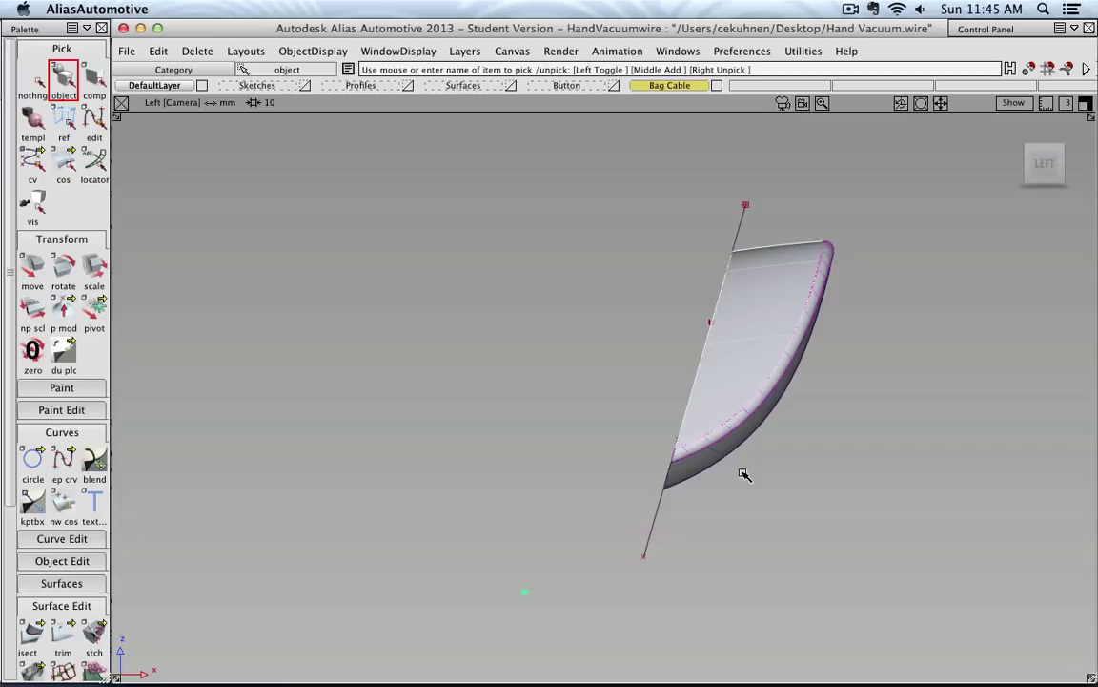
left_click_drag(877, 225, 804, 335)
left_click(713, 240)
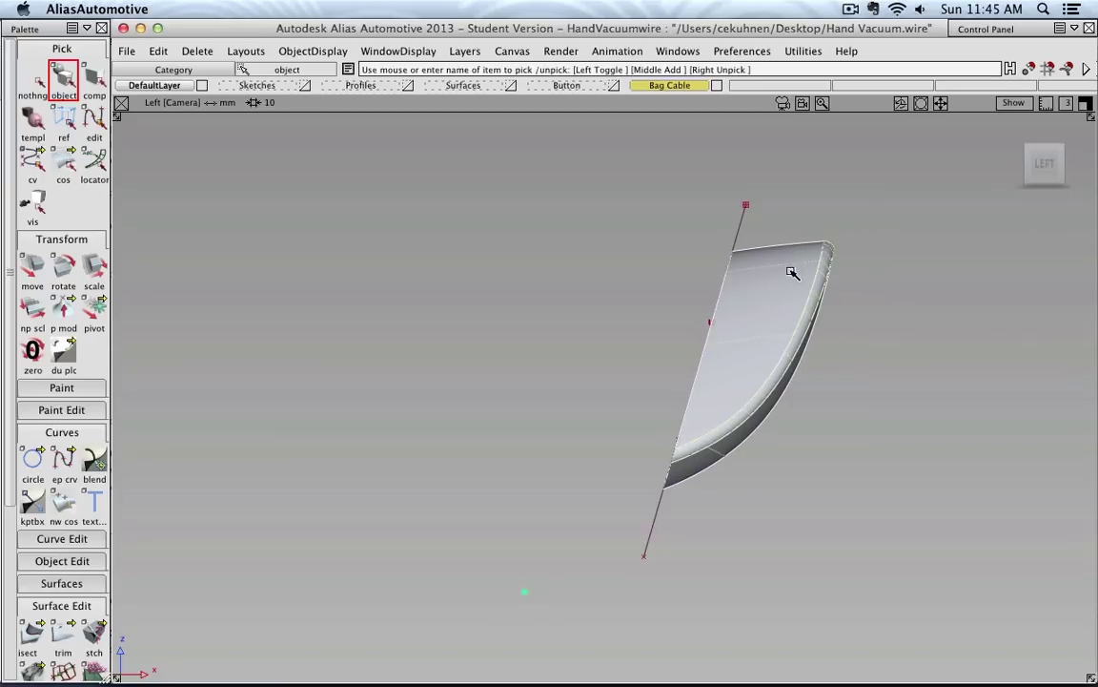
left_click(32, 270)
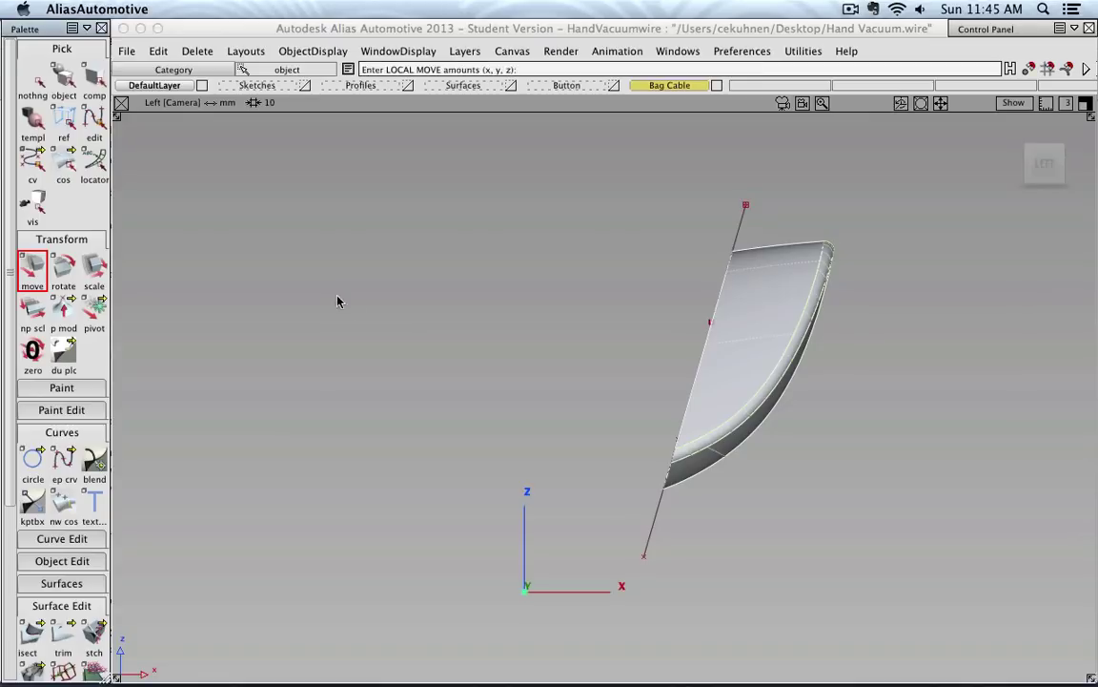
left_click(397, 310)
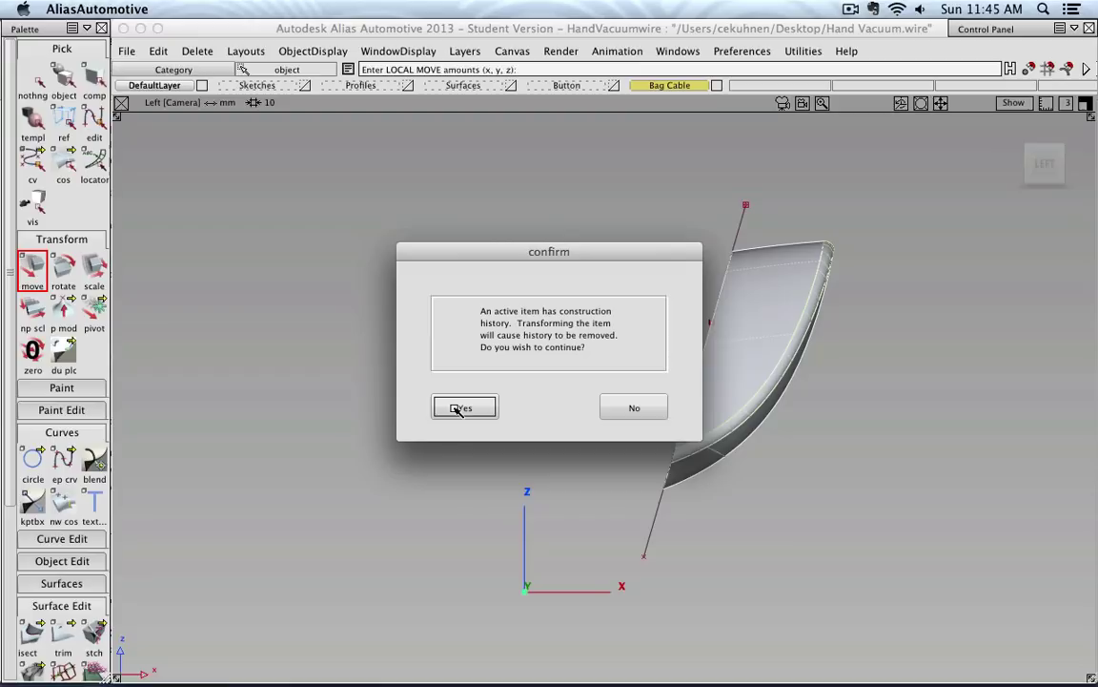
left_click(633, 407)
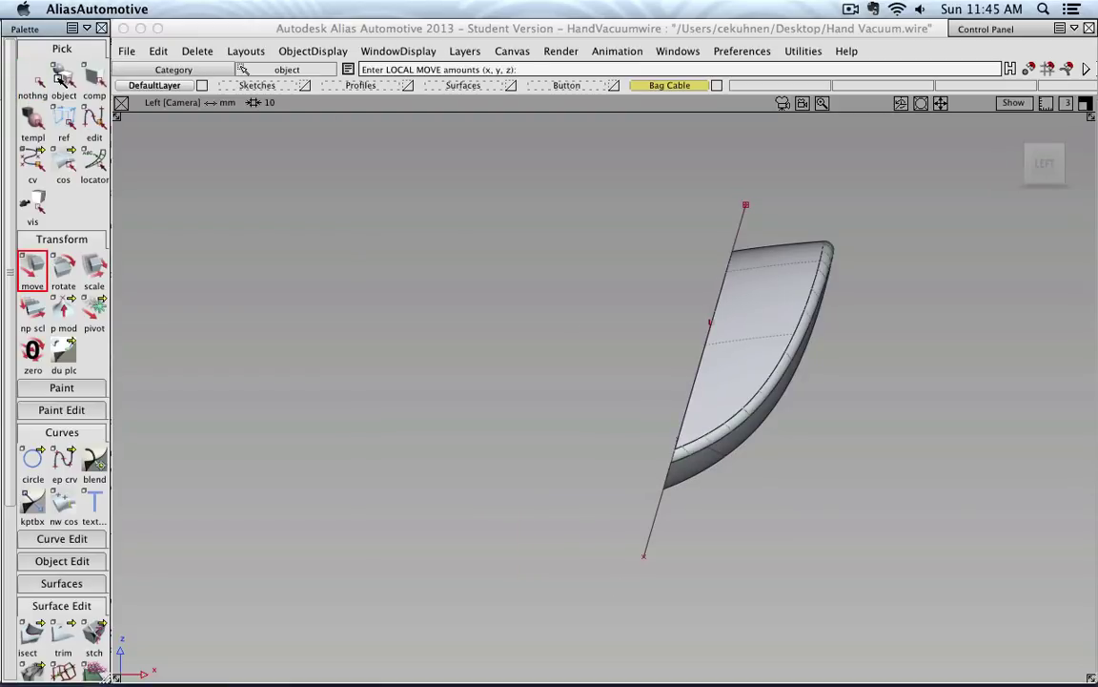
left_click(61, 79)
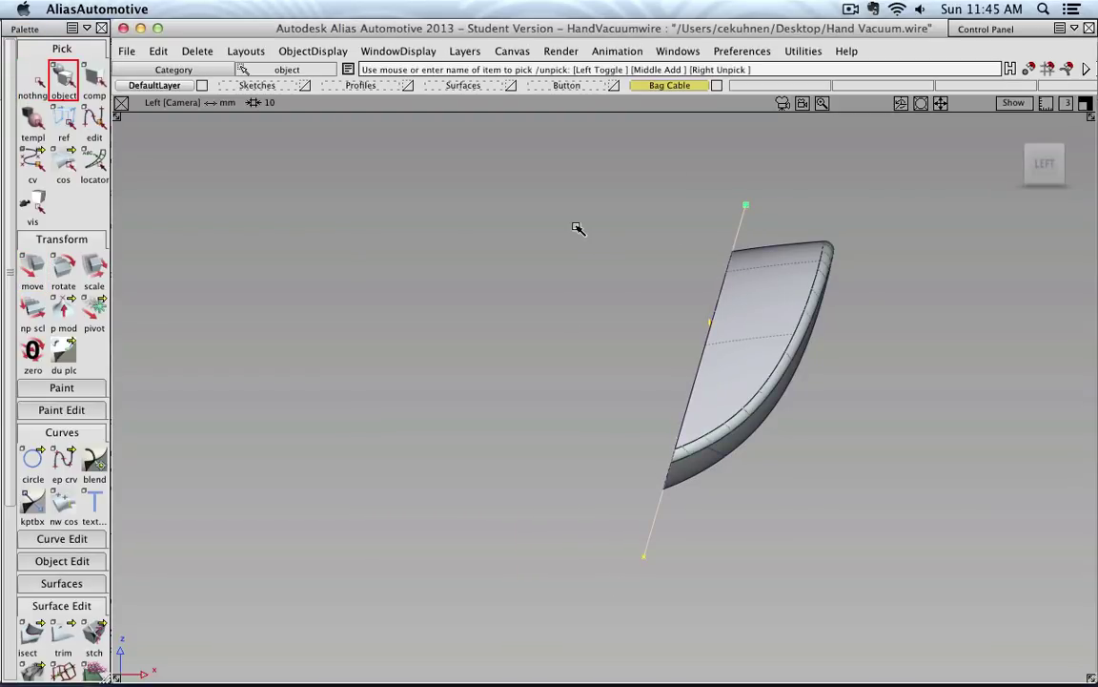
key("Delete")
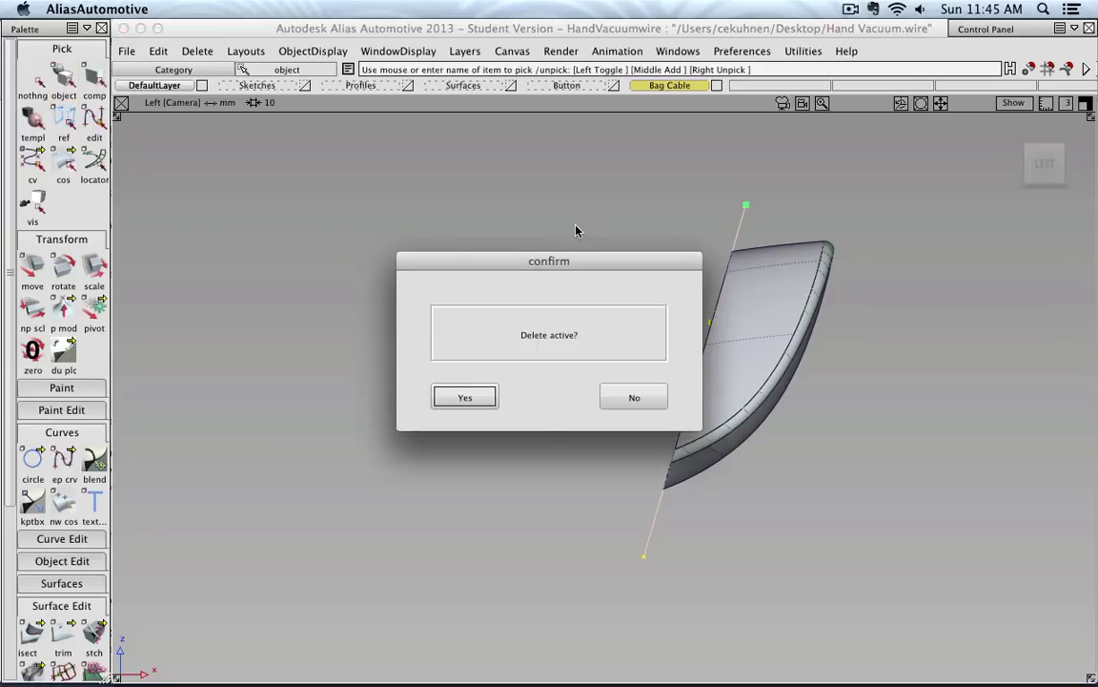
left_click(634, 396)
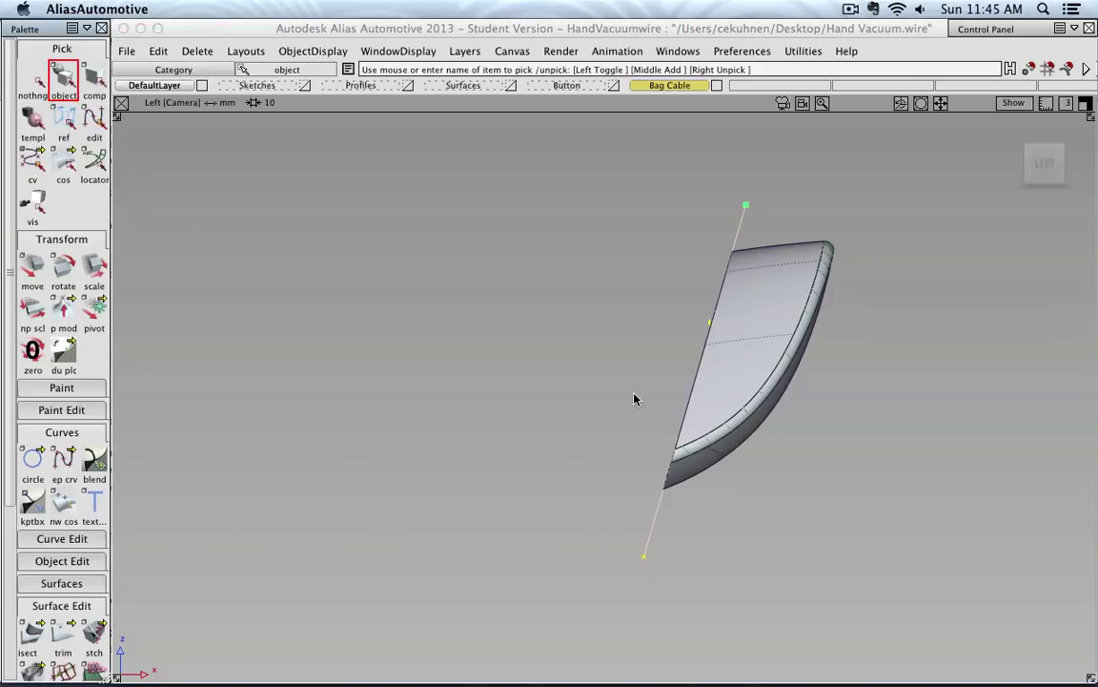
left_click(36, 80)
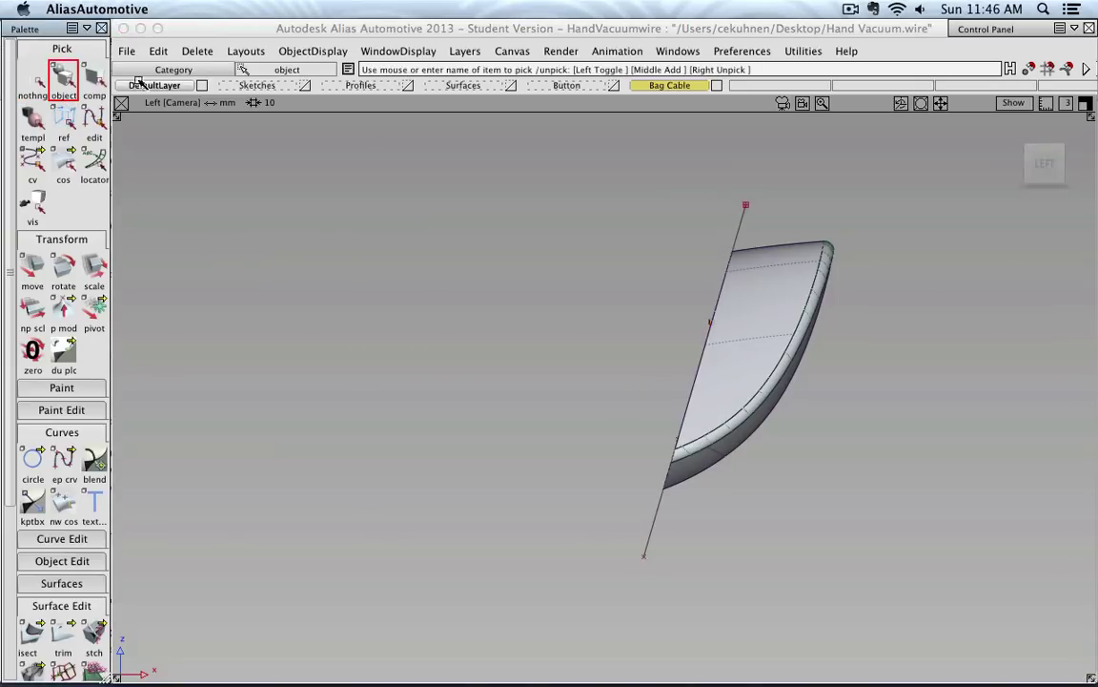
left_click_drag(871, 197, 815, 367)
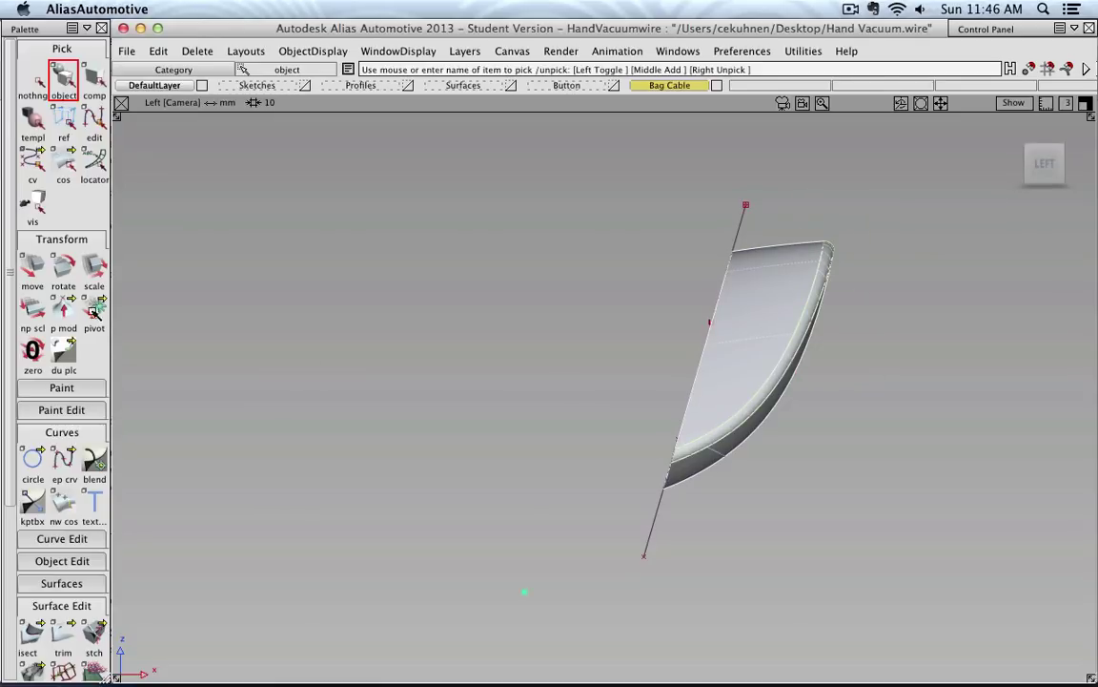
Accept deleting the tip surface's construction history, then pick the surface again.
left_click(33, 269)
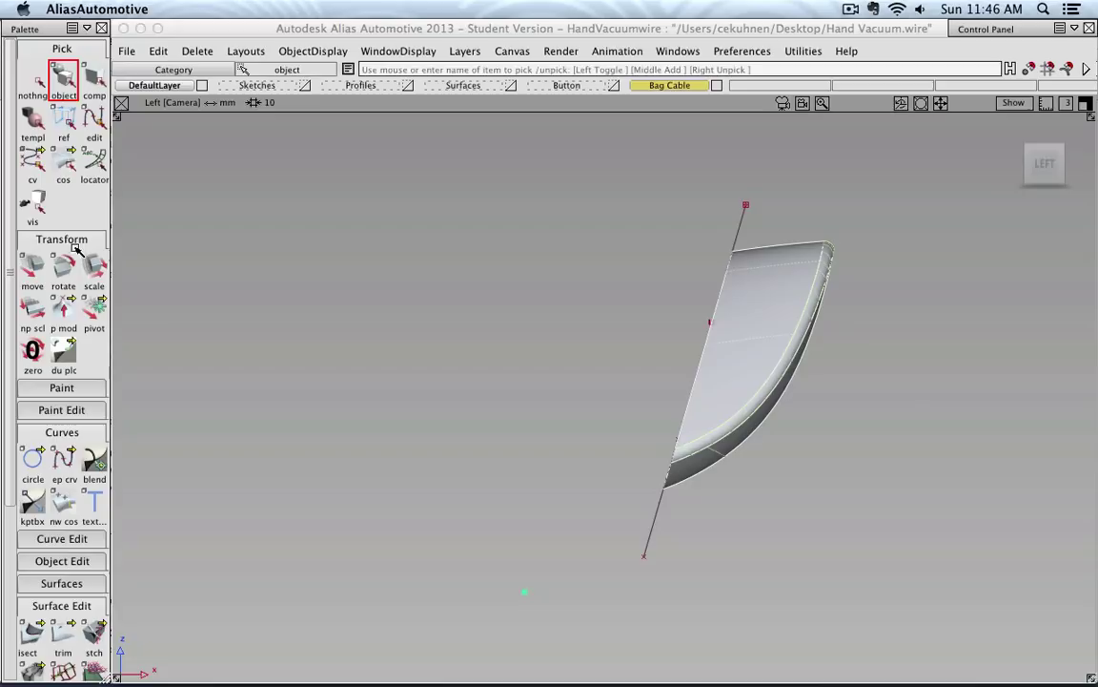
left_click(195, 51)
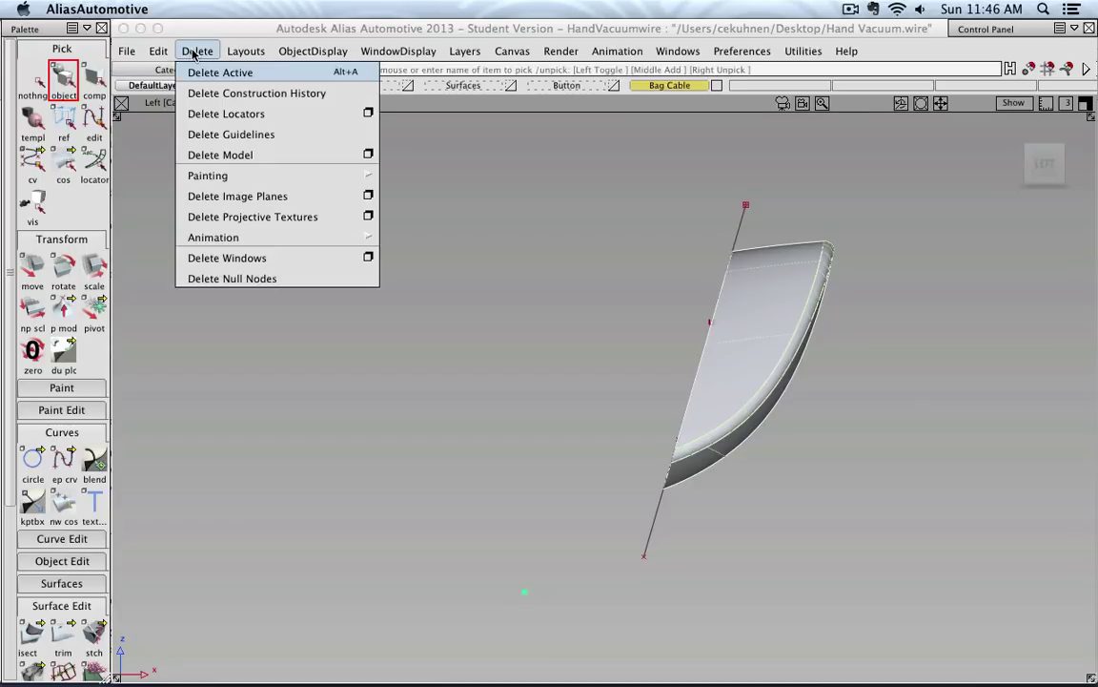
left_click(201, 35)
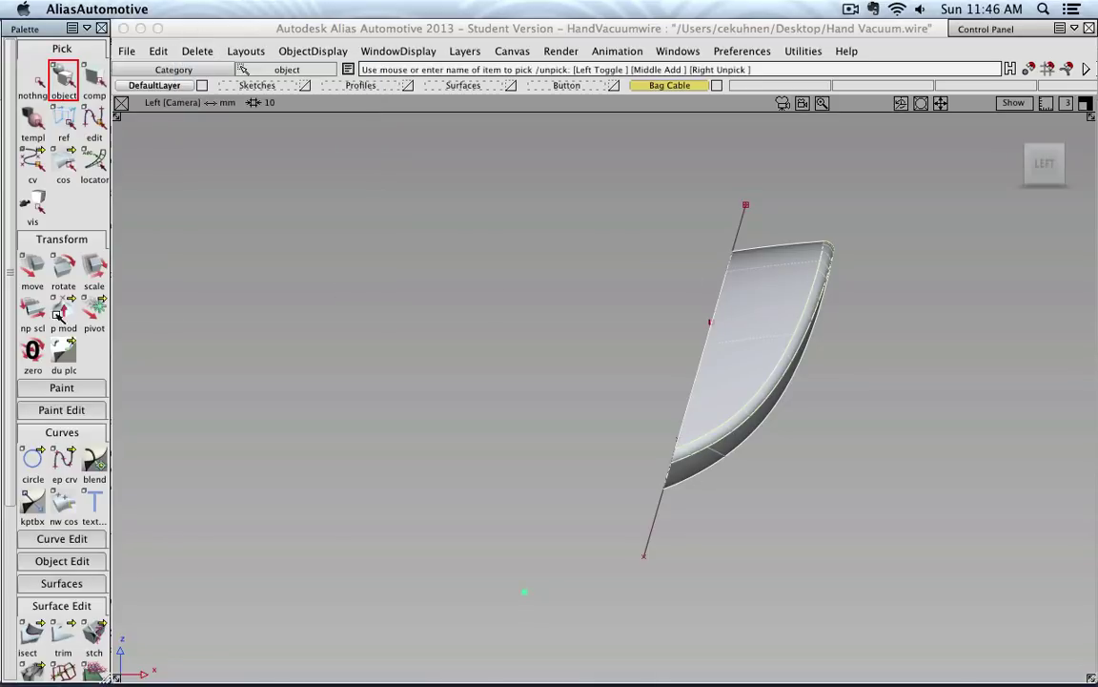
left_click(33, 267)
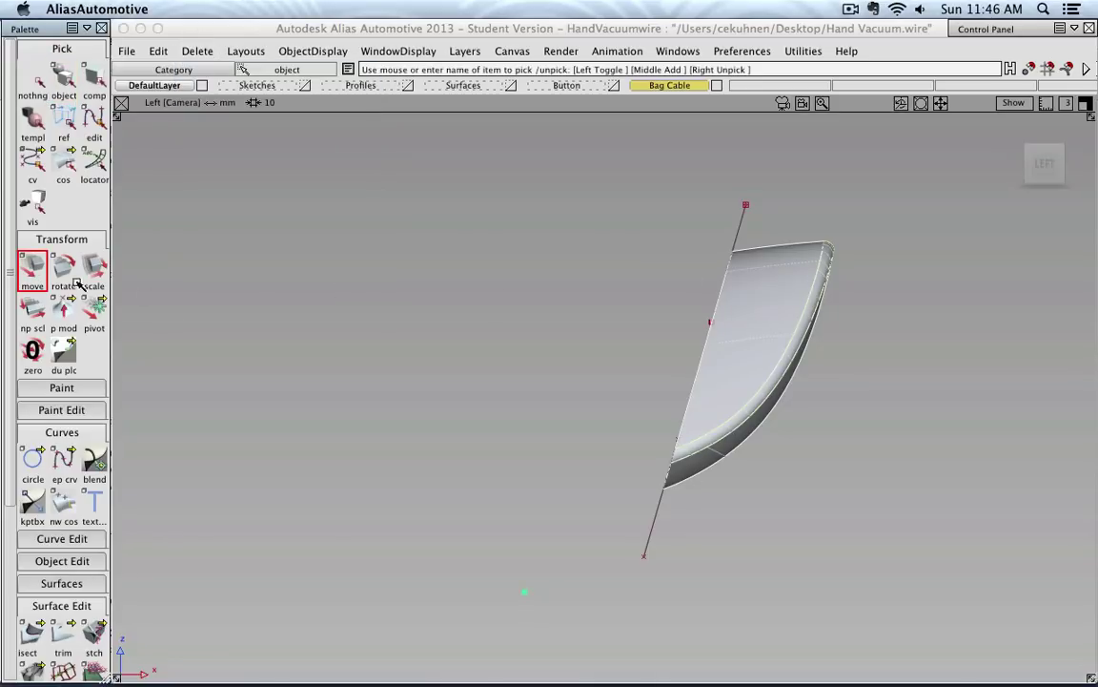
left_click(400, 331)
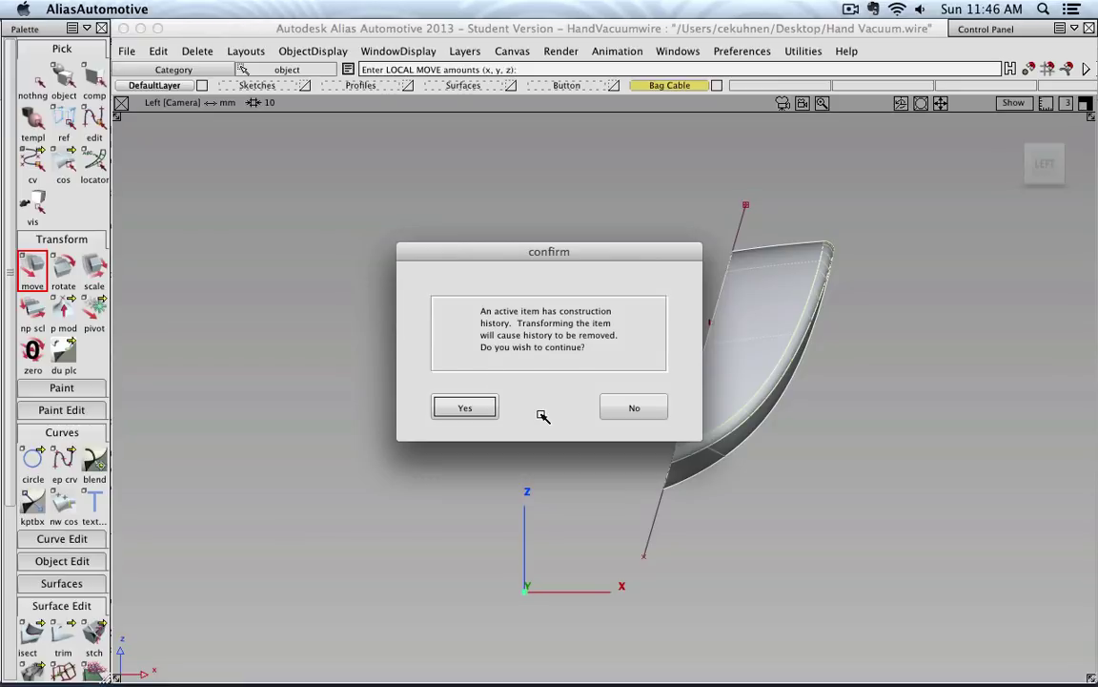
left_click(473, 410)
left_click(63, 81)
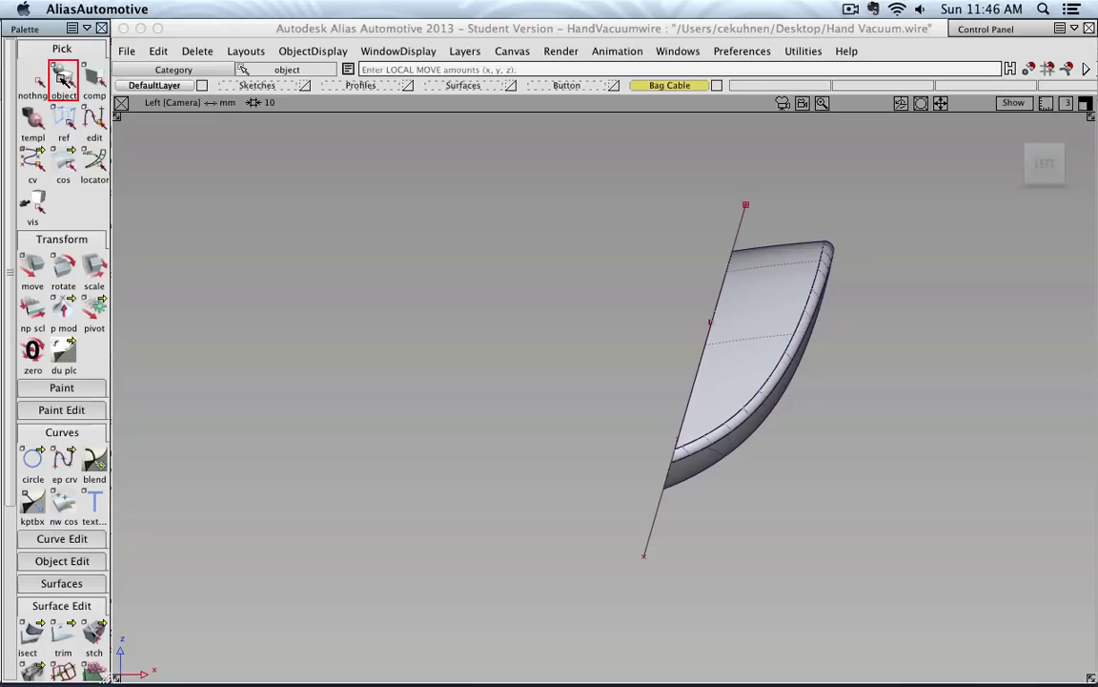
left_click(774, 270)
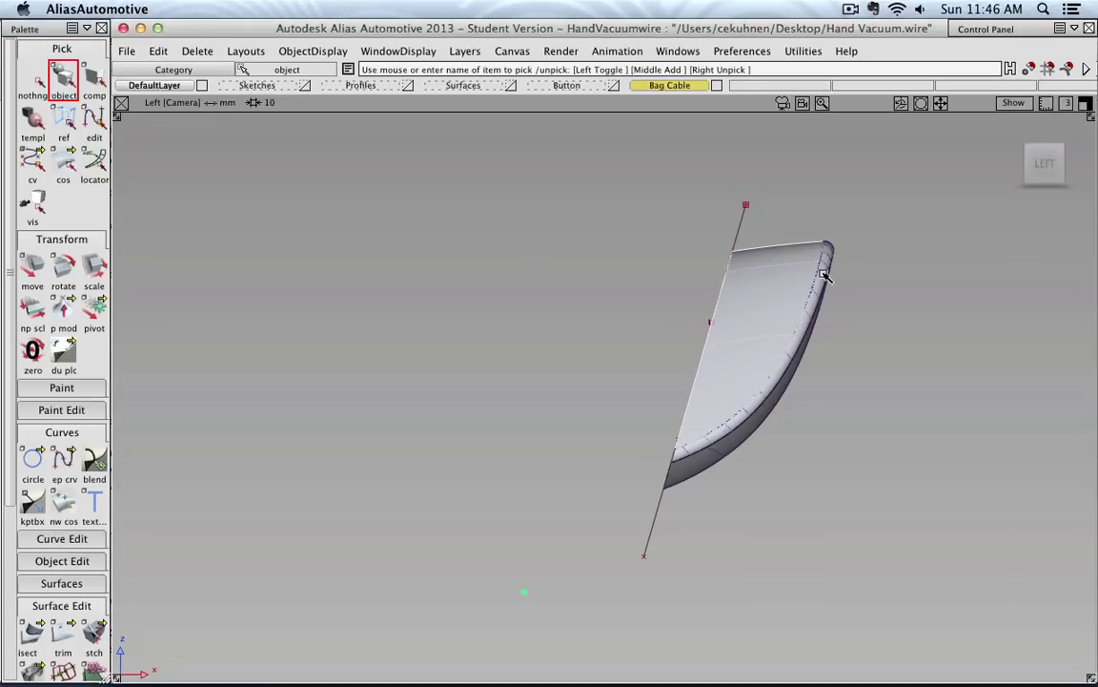
Assign the guide curve to the Profiles layer, then pan and marquee-pick the whole tip surface.
left_click(35, 79)
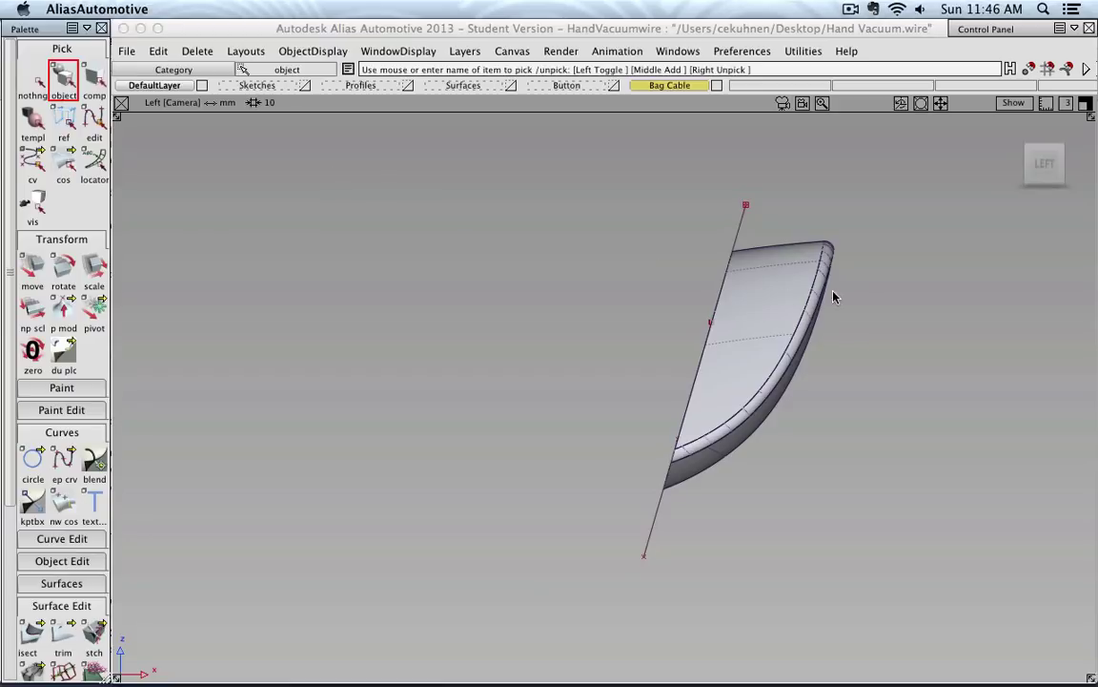
left_click(742, 233)
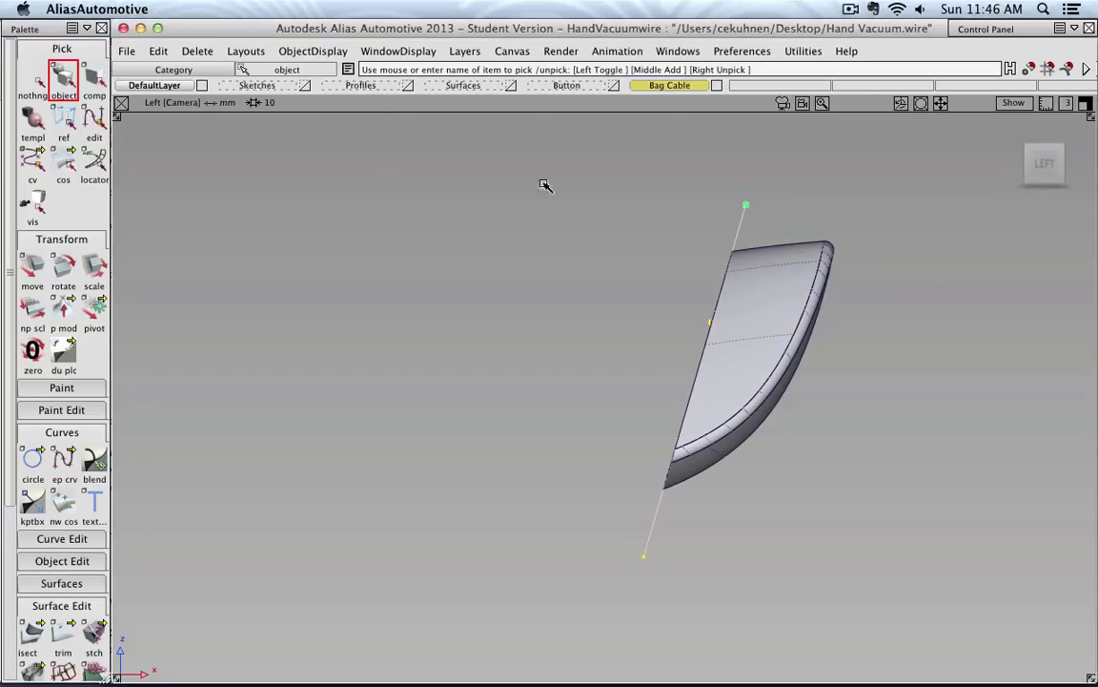
right_click(354, 87)
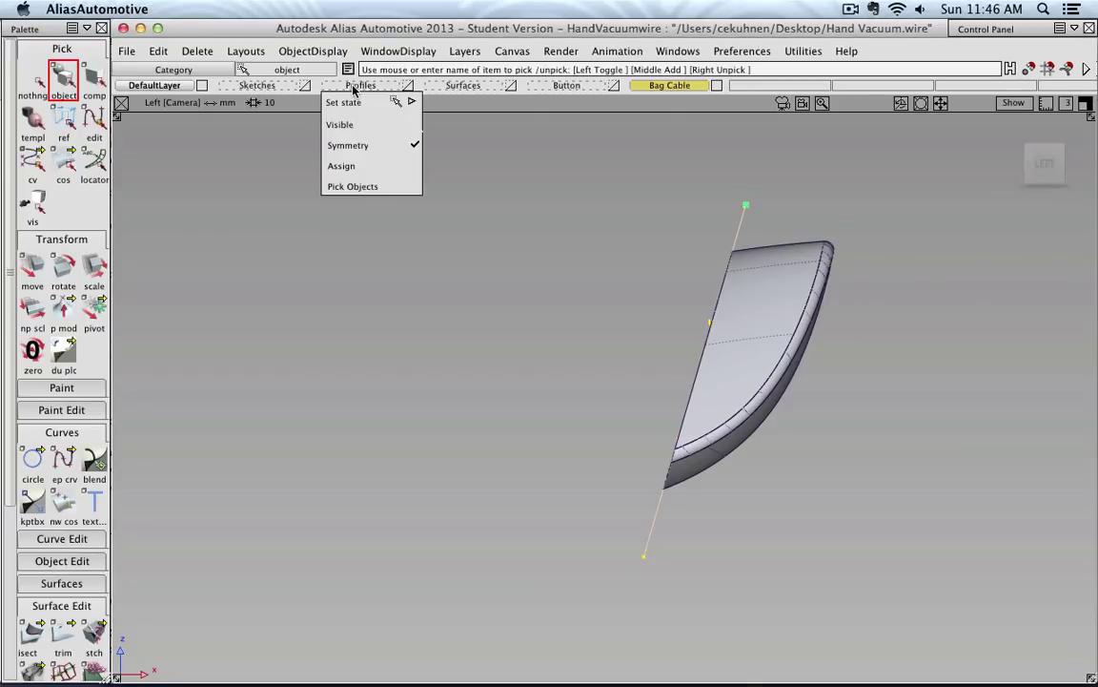
left_click(341, 166)
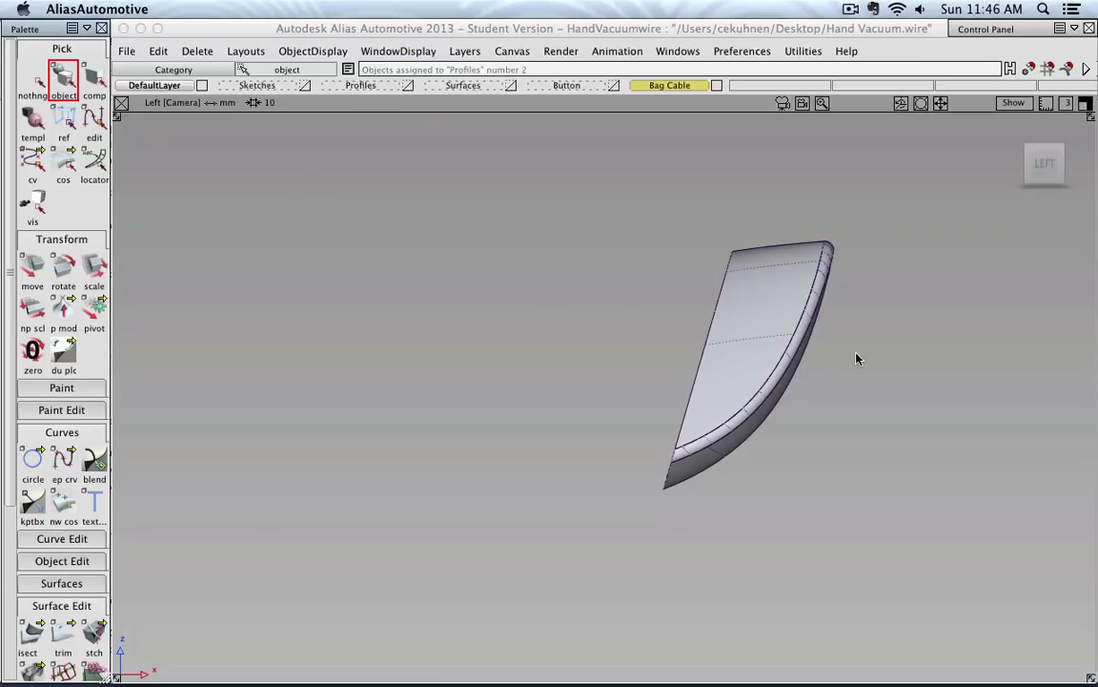
middle_click_drag(857, 358, 643, 365, "alt+shift")
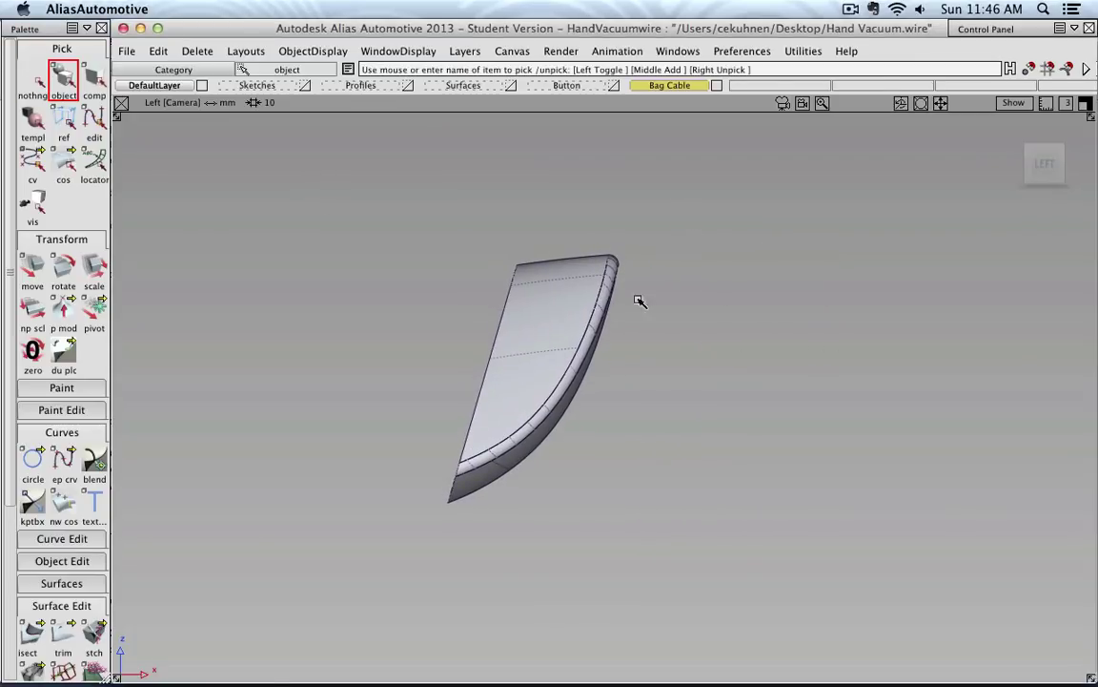
left_click_drag(686, 213, 362, 536)
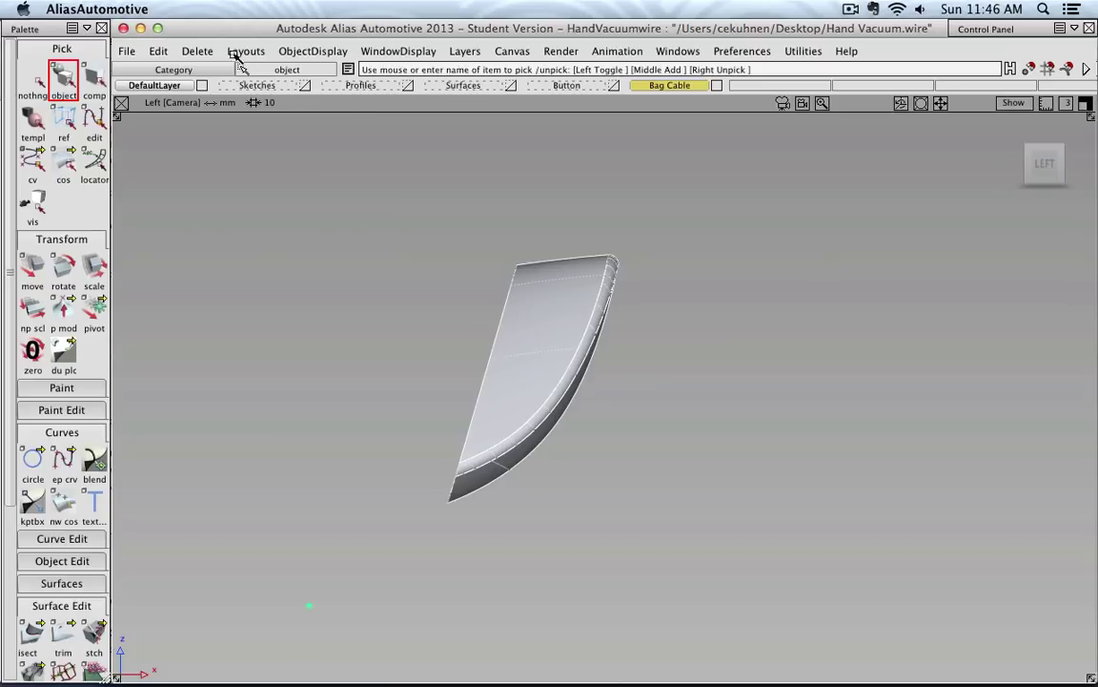
Group the picked tip surfaces with Edit > Group and re-pick the grouped surface.
left_click(162, 52)
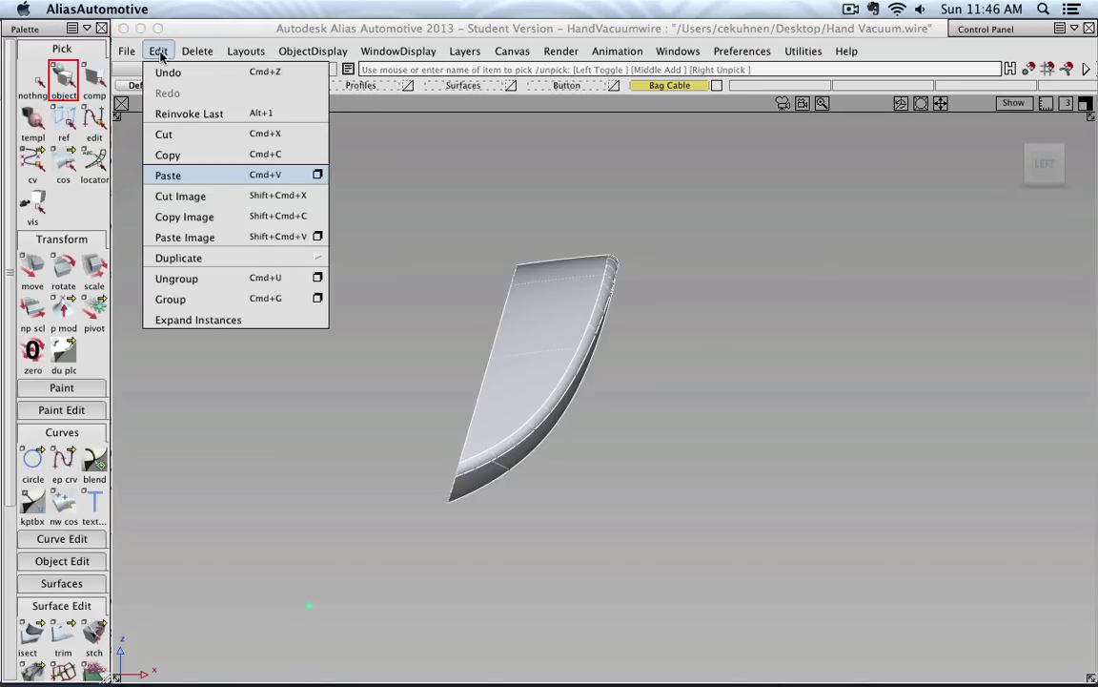
left_click(173, 300)
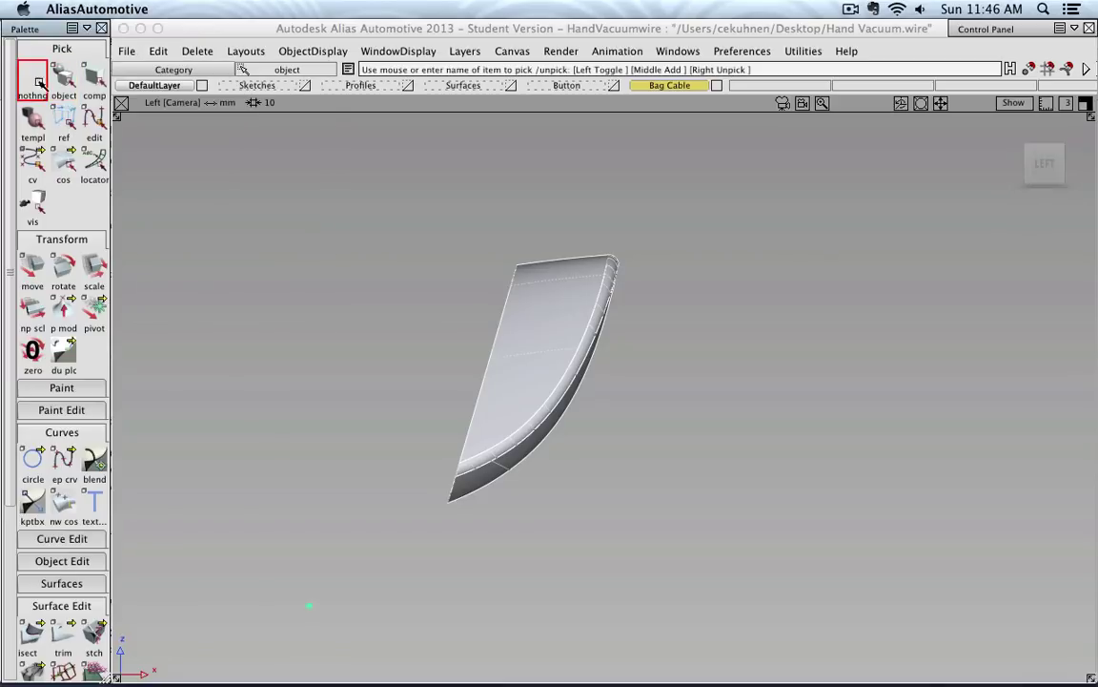
left_click(529, 288)
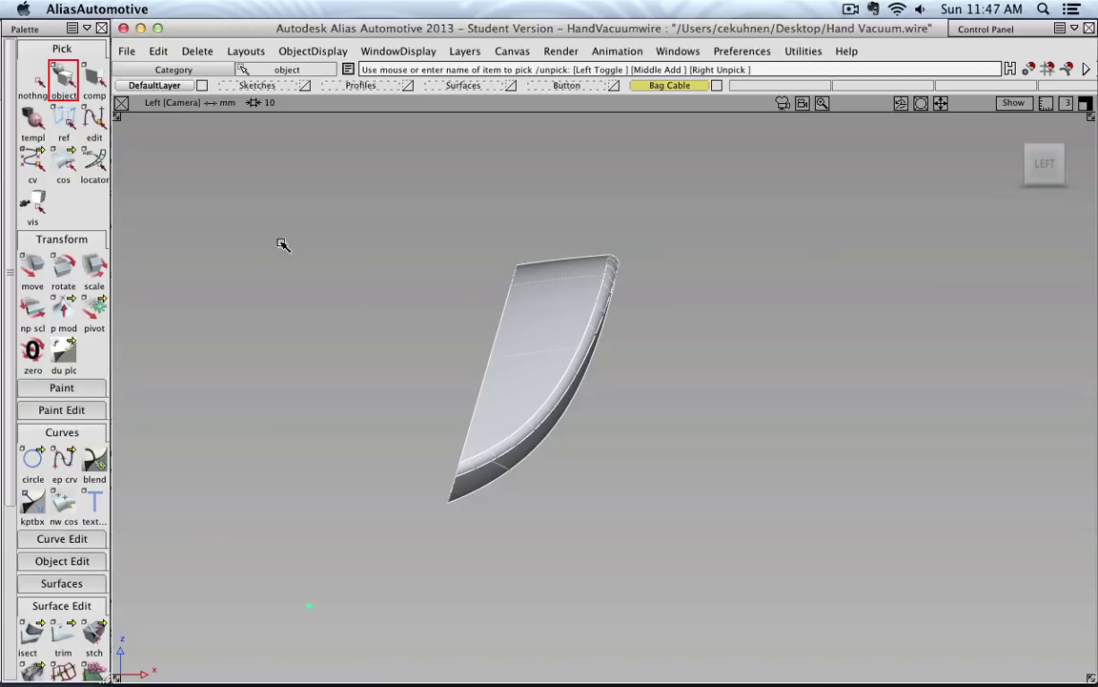
left_click(24, 79)
left_click(503, 472)
Show the body surfaces again and move the grouped nose tip about 32.5 mm forward along X.
left_click(463, 84)
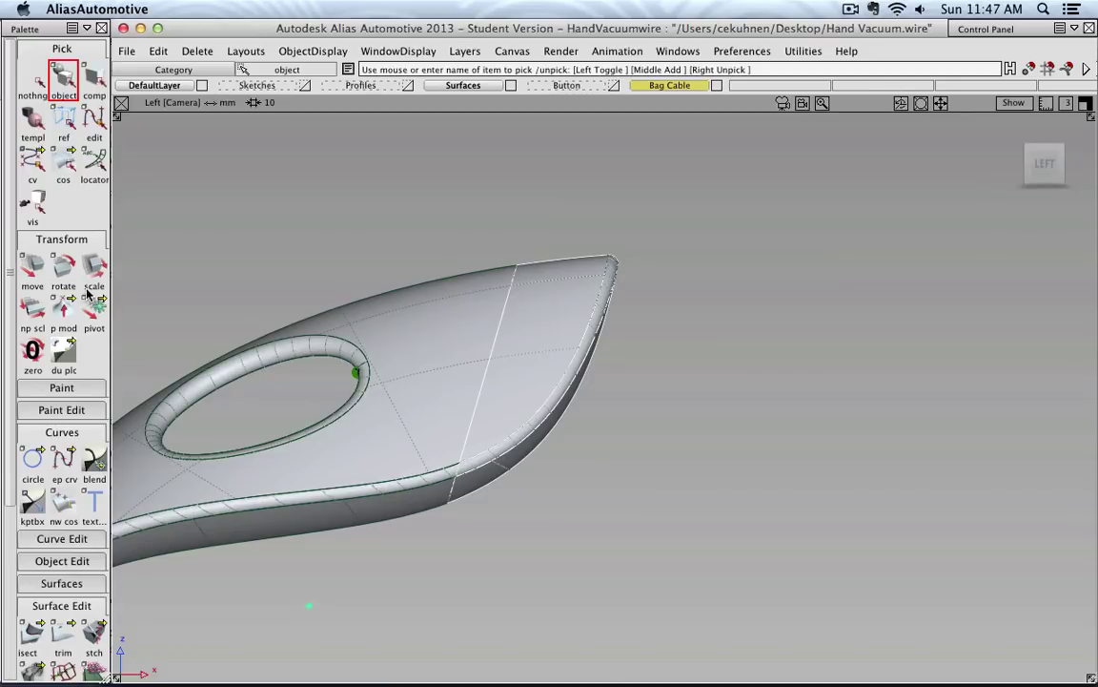
left_click(31, 271)
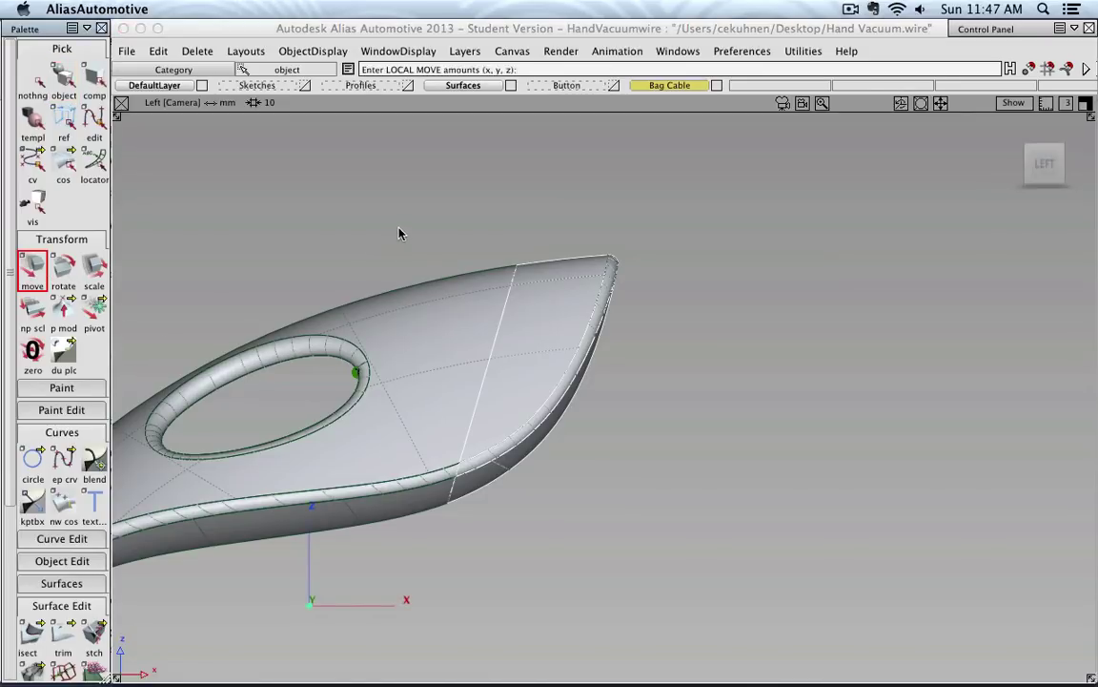
middle_click_drag(393, 230, 435, 241)
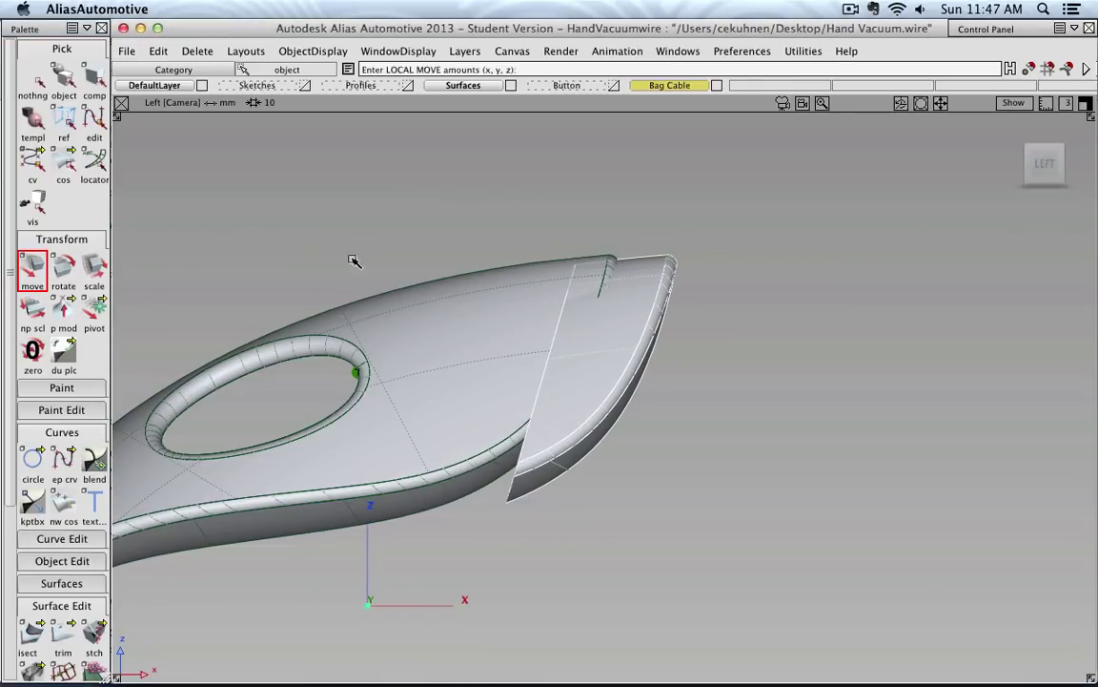
left_click(93, 269)
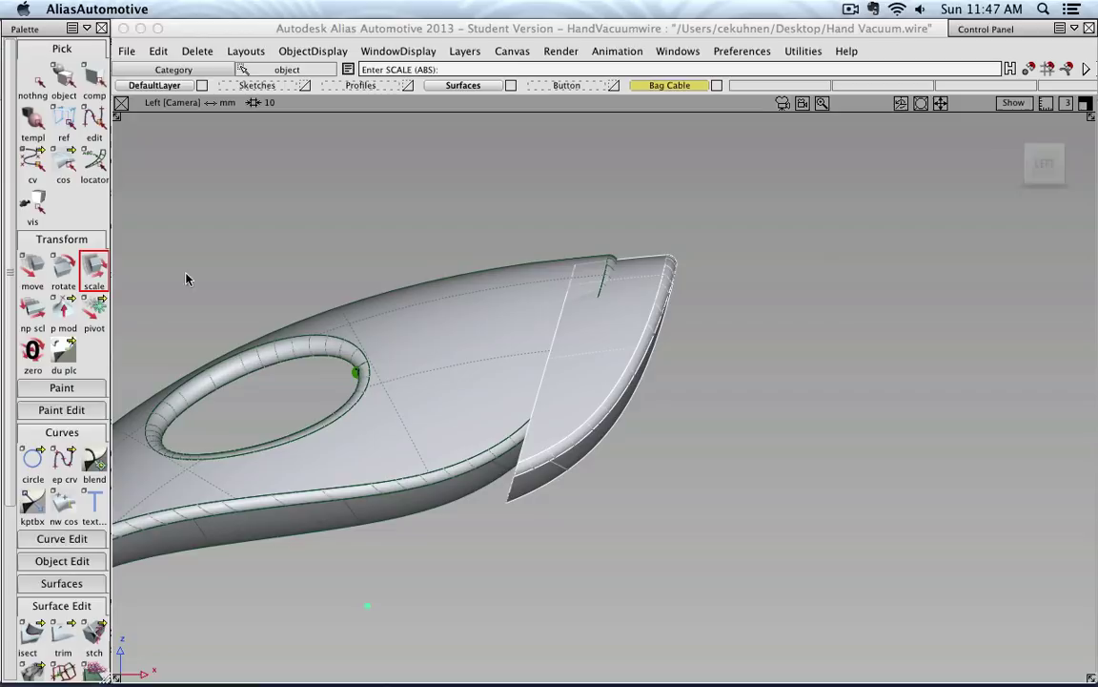
left_click_drag(894, 305, 944, 373)
key("super+z")
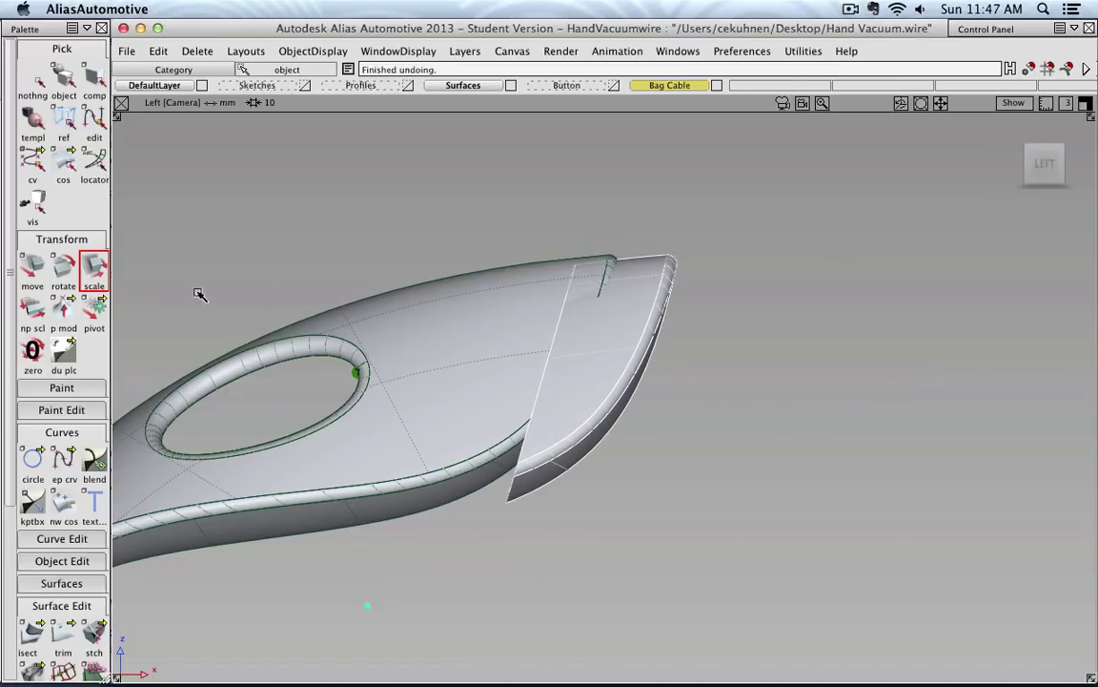
Snap the tip surface's pivot onto the top edge curve's tip, at about 188.18, 0, 184.52.
left_click(95, 308)
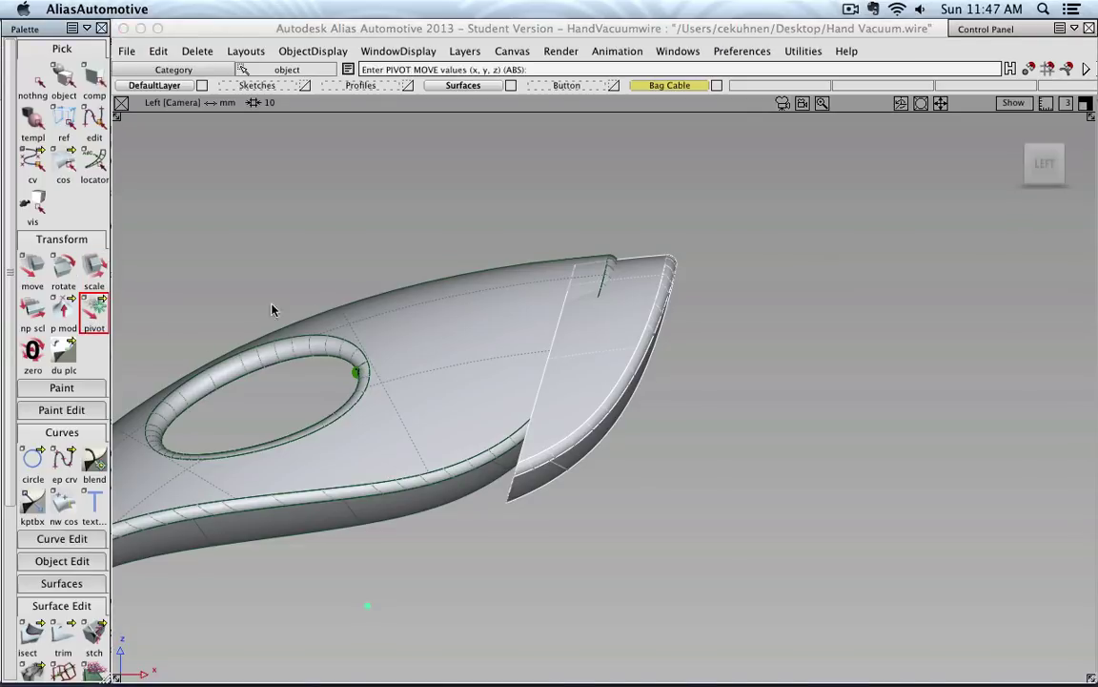
mouse_move(603, 220)
left_mouse_down()
mouse_move(692, 233)
mouse_move(649, 237)
mouse_move(676, 259)
left_mouse_up()
mouse_move(444, 591)
left_mouse_down()
mouse_move(524, 581)
mouse_move(699, 287)
mouse_move(682, 216)
left_mouse_up()
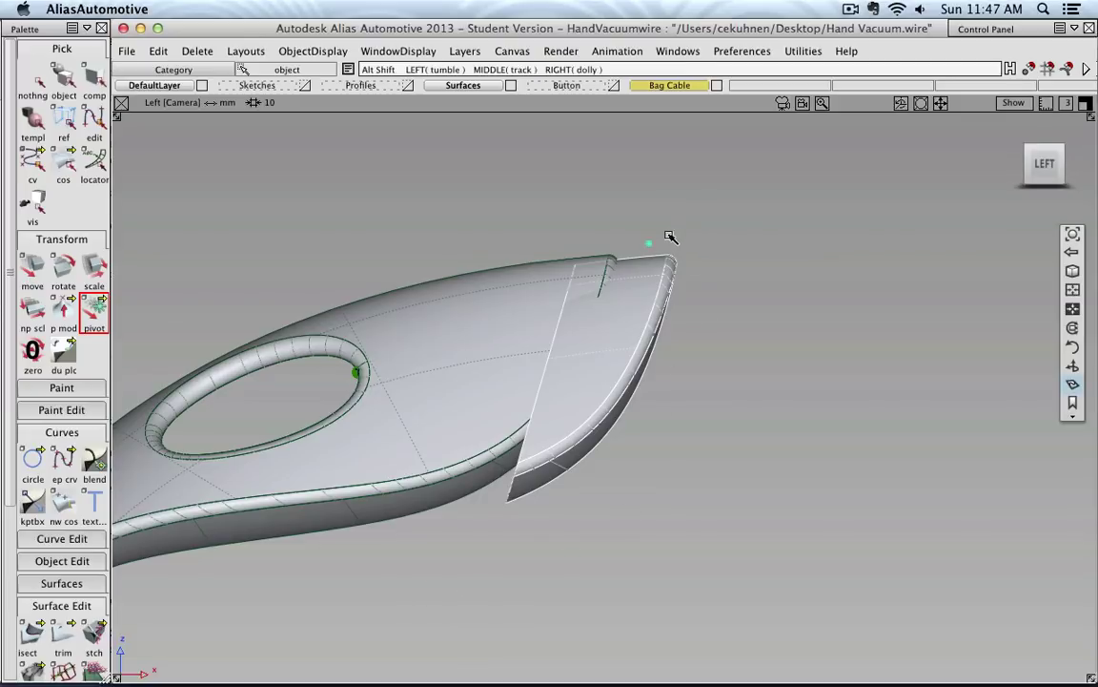
right_click_drag(682, 215, 576, 446, "alt+shift")
middle_click_drag(576, 446, 657, 346, "alt+shift")
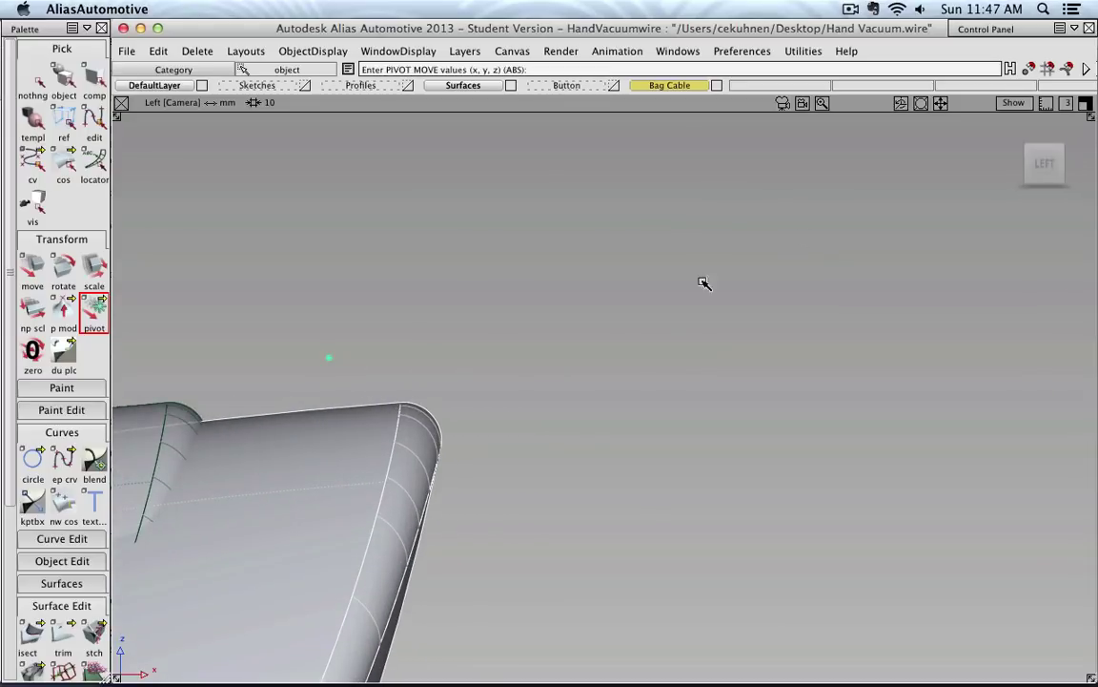
left_click(1067, 69)
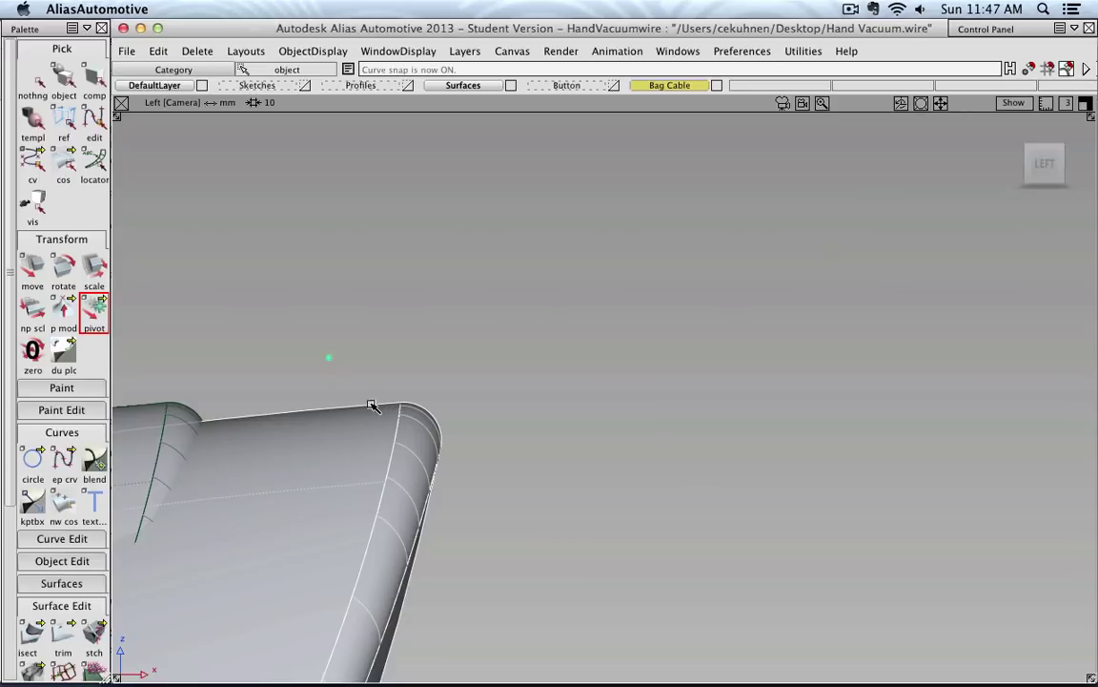
left_click_drag(367, 406, 398, 413)
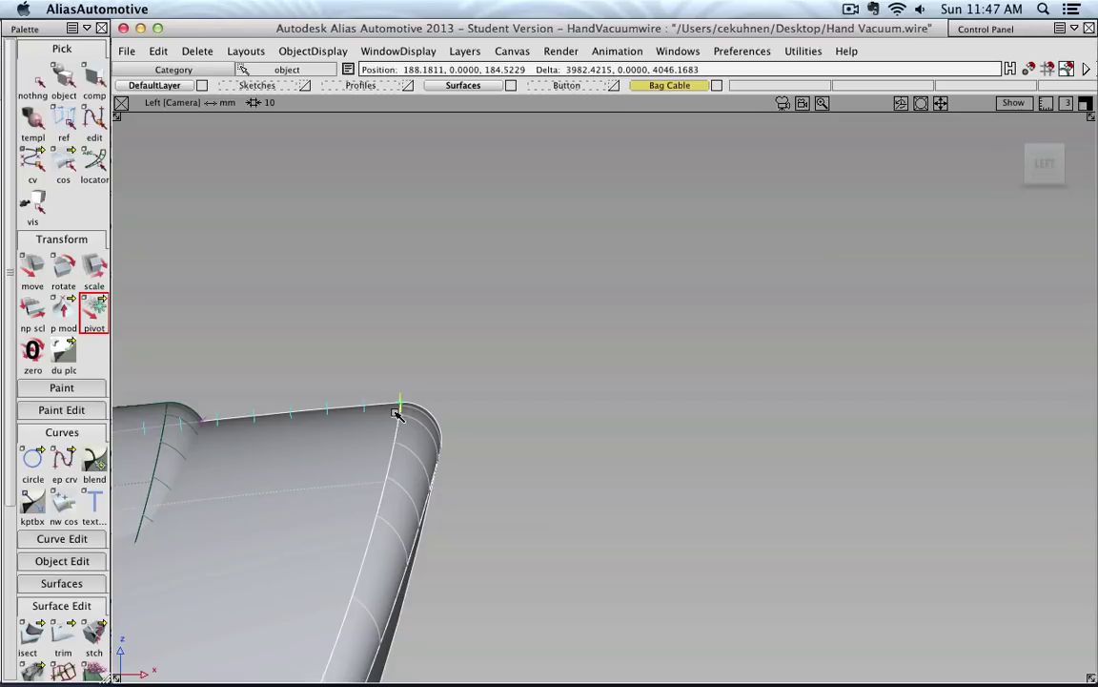
left_click_drag(318, 453, 458, 377, "alt+shift")
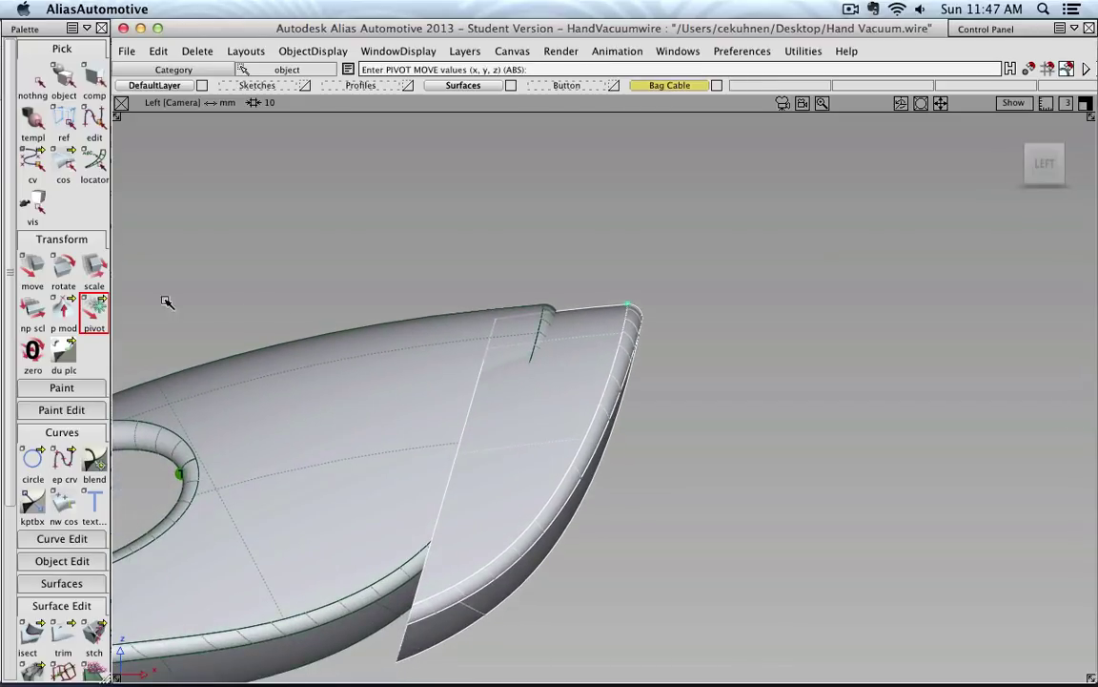
Scale the tip surface to 0.6999 about its pivot, then move it back along X and down along Z.
left_click(83, 270)
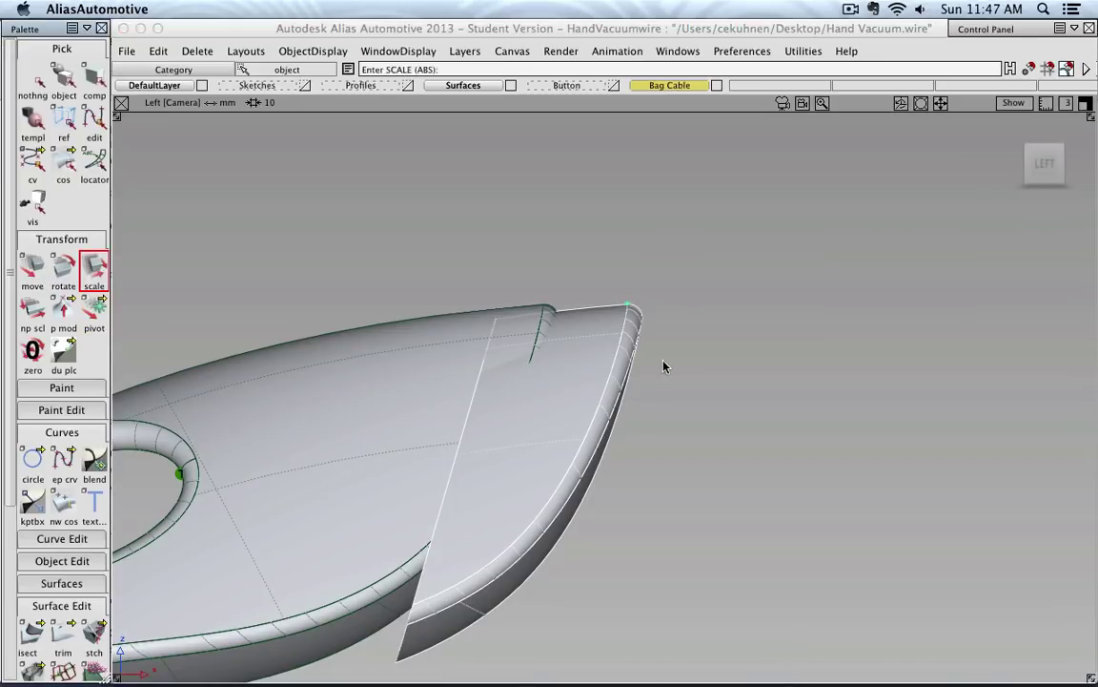
left_click_drag(631, 544, 545, 588)
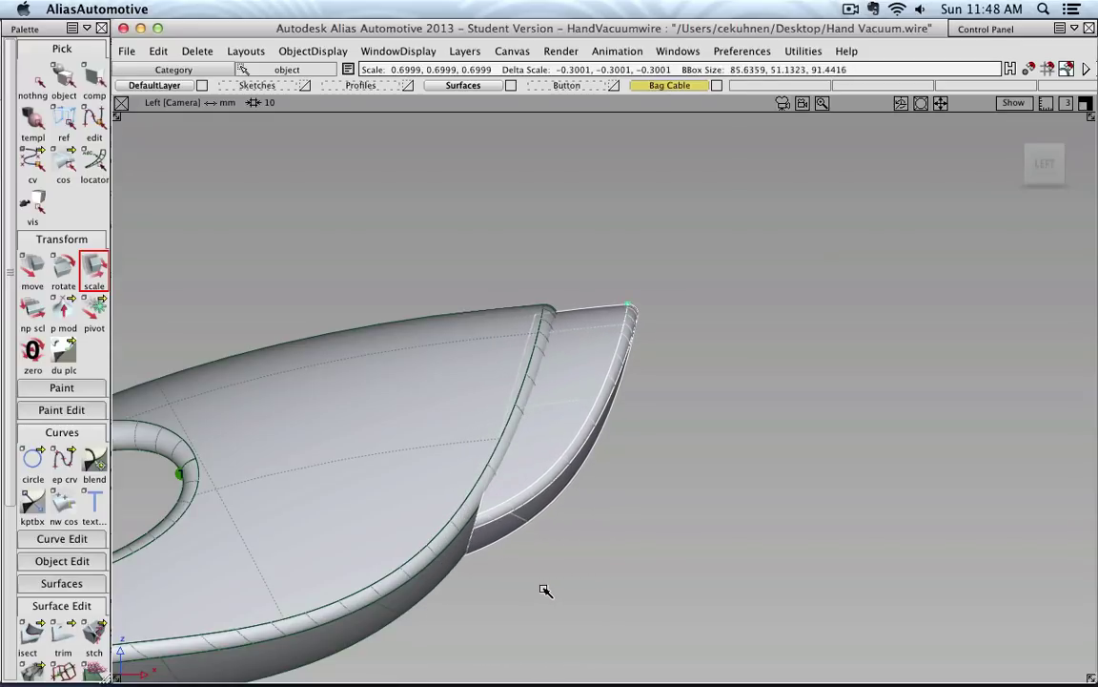
key("m")
left_click_drag(770, 402, 626, 412)
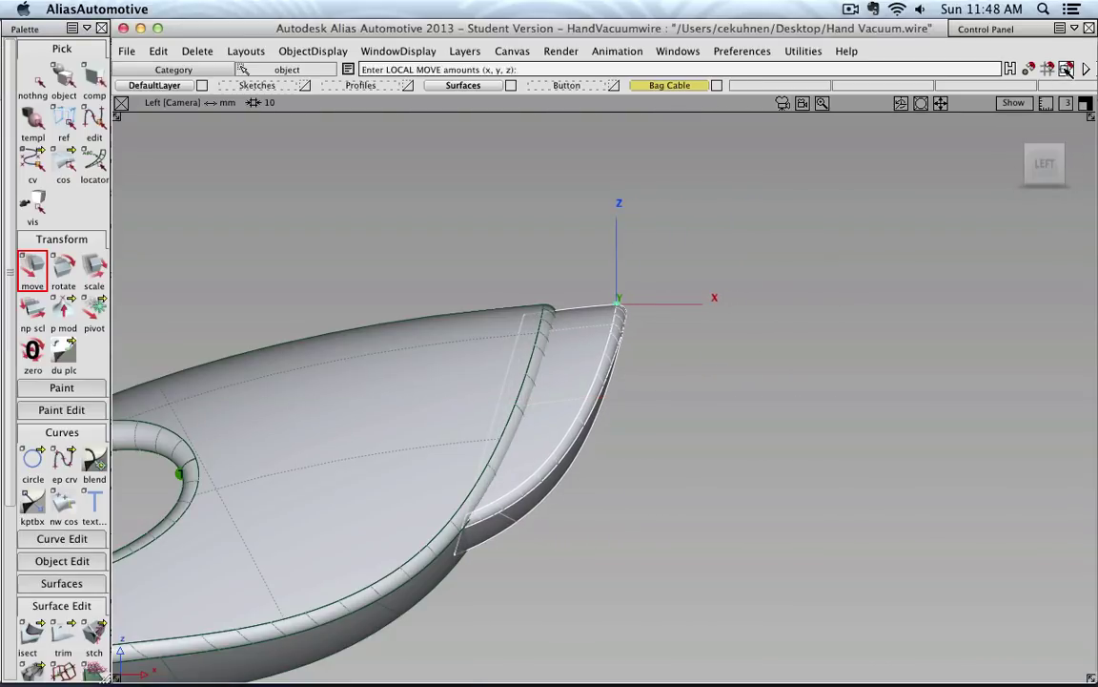
left_click_drag(838, 370, 792, 368)
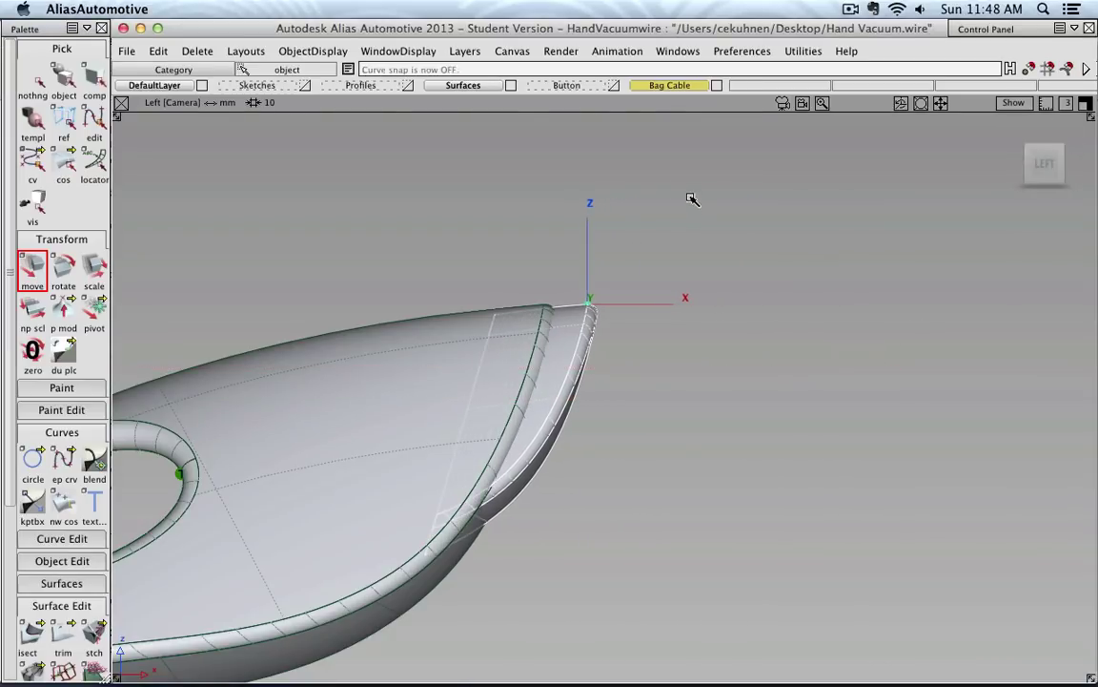
right_click_drag(694, 198, 687, 220)
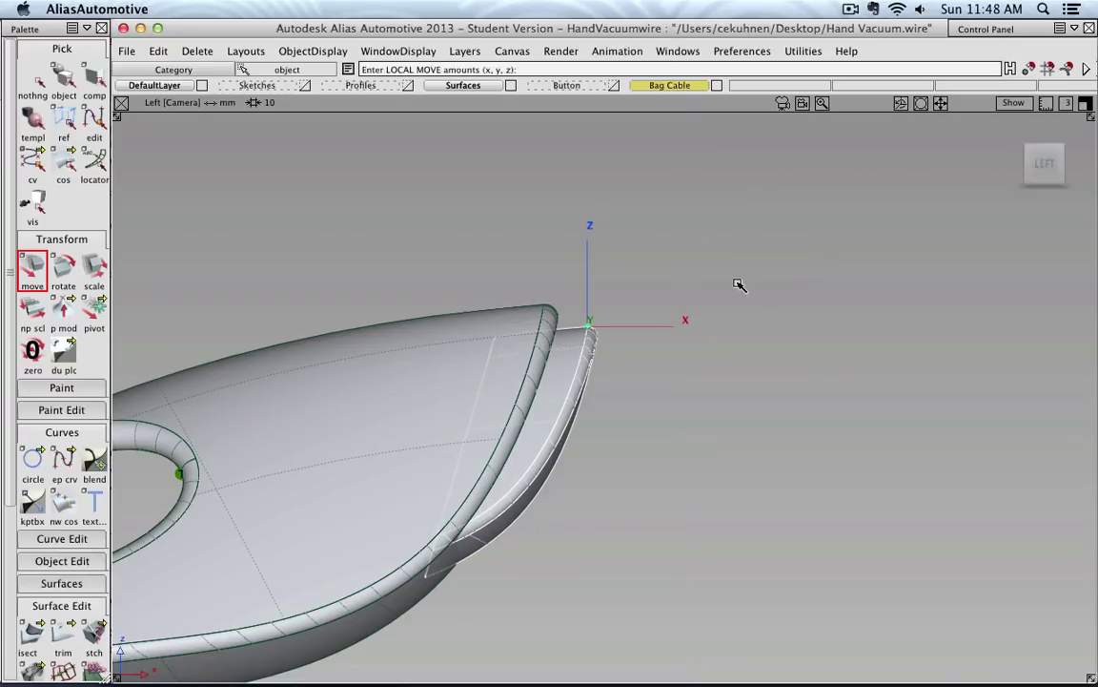
middle_click_drag(734, 284, 723, 304)
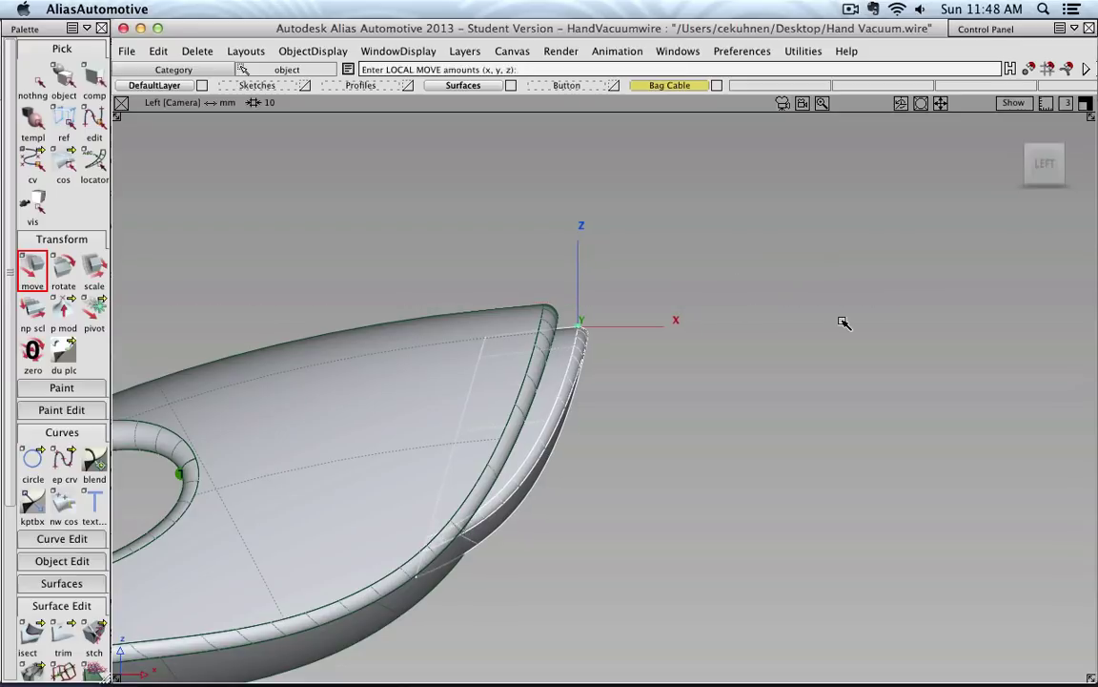
Copy and paste the tip surface, then shift the copy along X and lower it along Z.
left_click(158, 52)
left_click(168, 154)
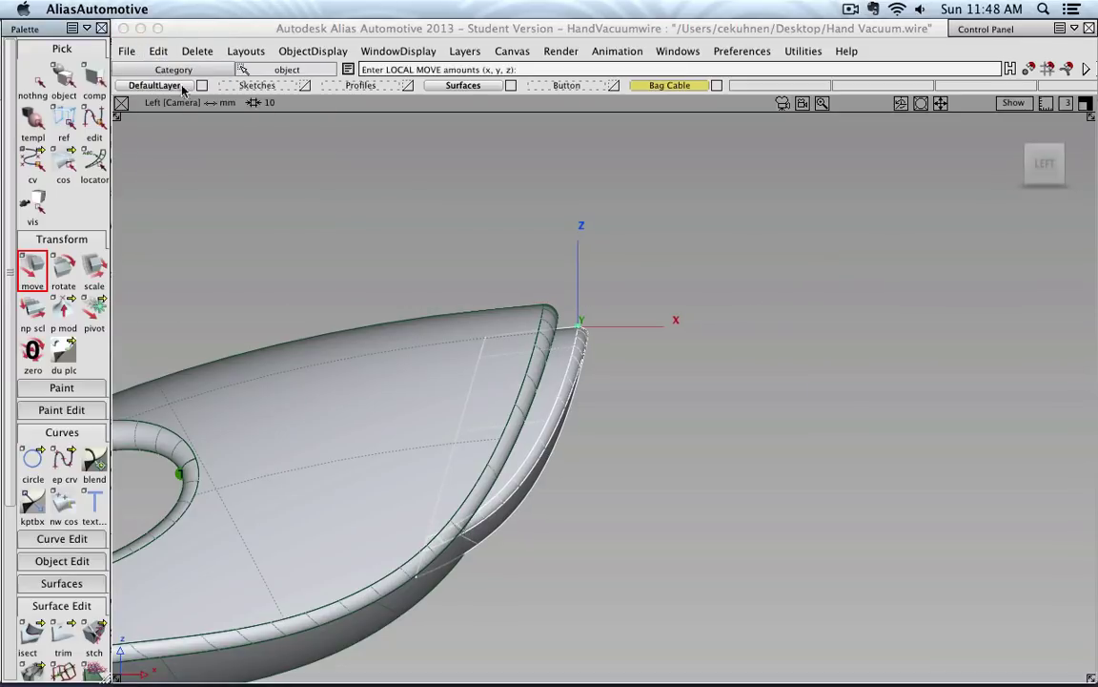
left_click(159, 51)
left_click(170, 176)
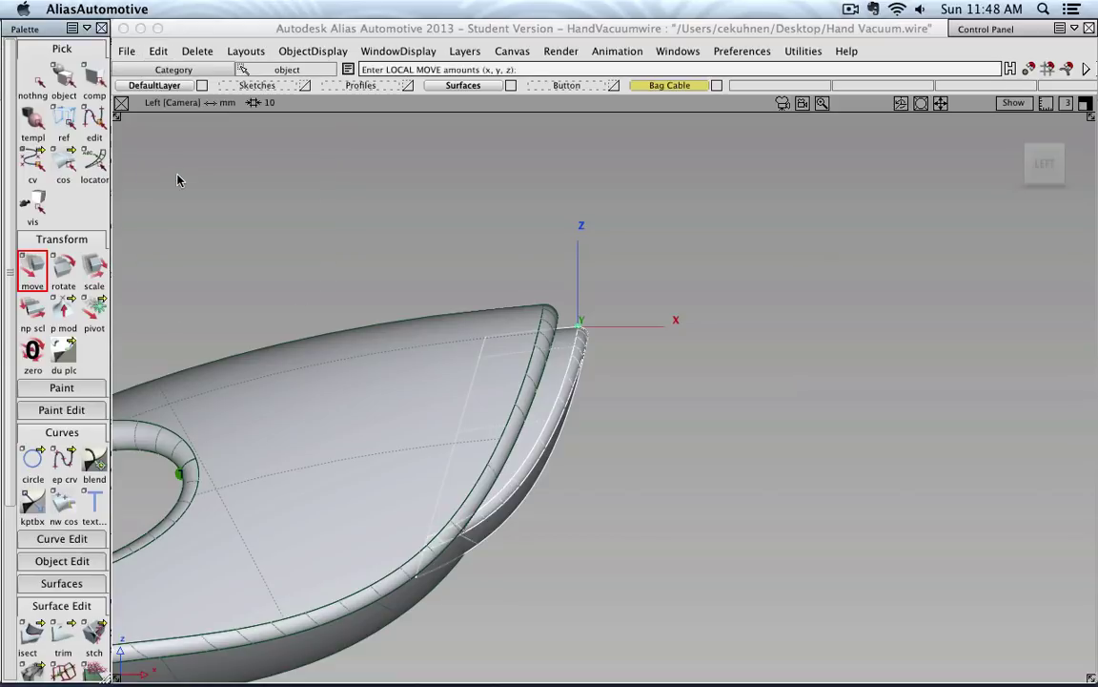
middle_click_drag(323, 242, 368, 237)
right_click_drag(507, 167, 508, 189)
right_click_drag(507, 186, 506, 186)
middle_click_drag(506, 186, 502, 188)
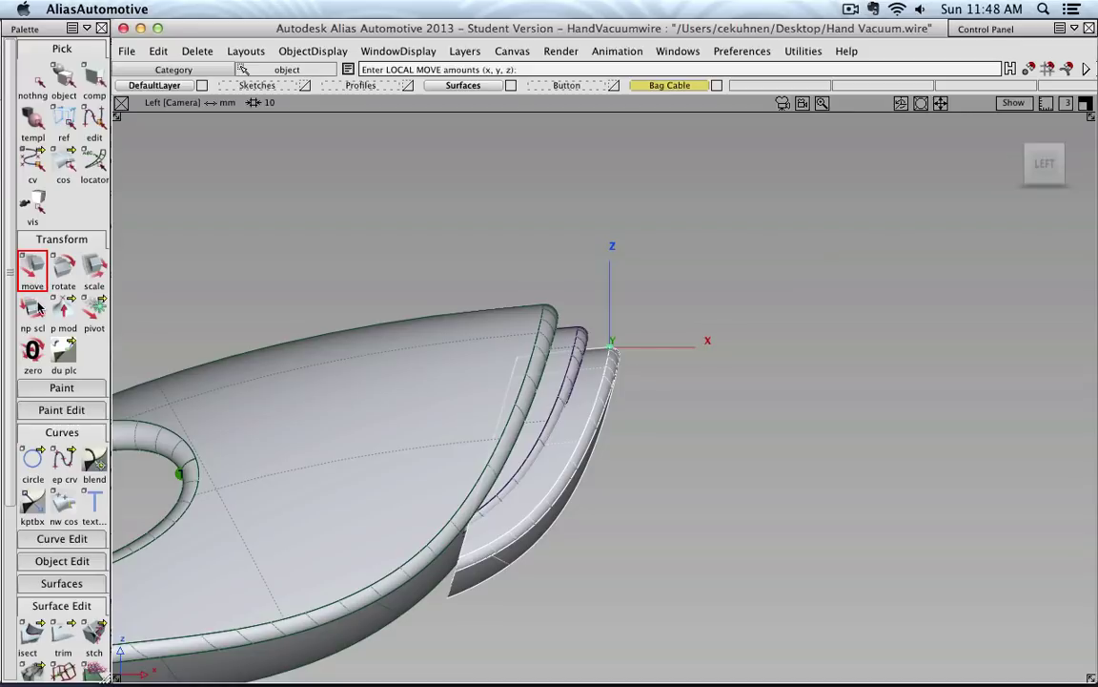
Scale the pasted copy down to about 0.445 and orbit to view the nested layers.
left_click(93, 268)
left_click_drag(641, 570, 555, 610)
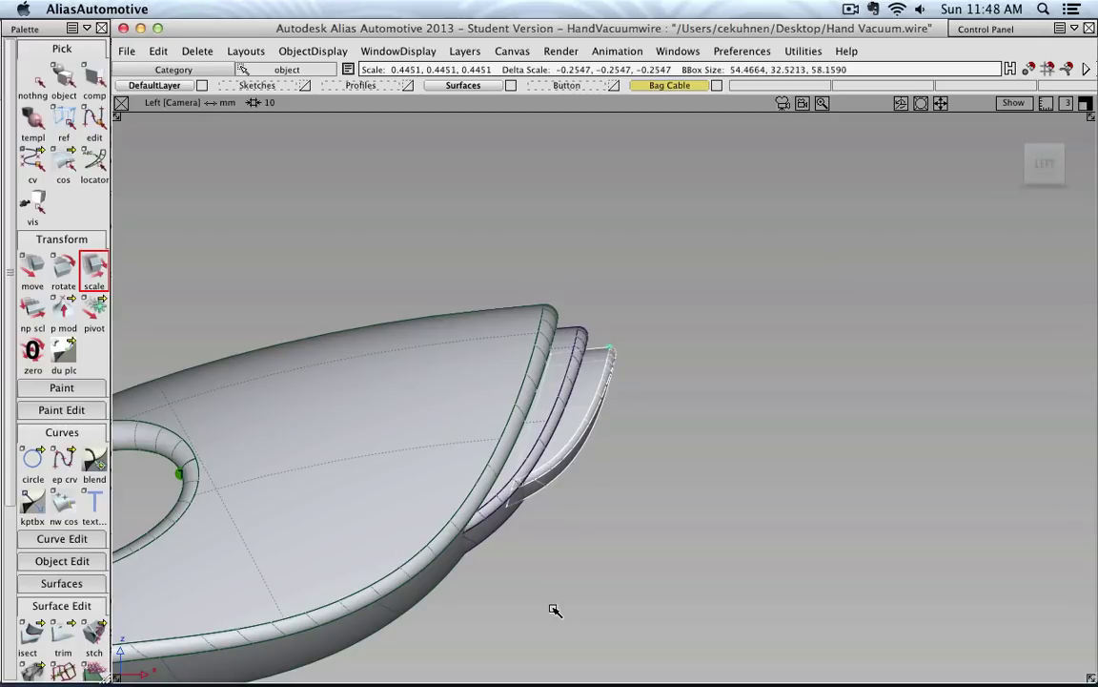
left_click(1050, 164)
left_click_drag(1050, 164, 420, 205)
Pick the innermost nose layer and raise it about 1.23 along Z to even the spacing.
left_click(34, 76)
left_click(63, 78)
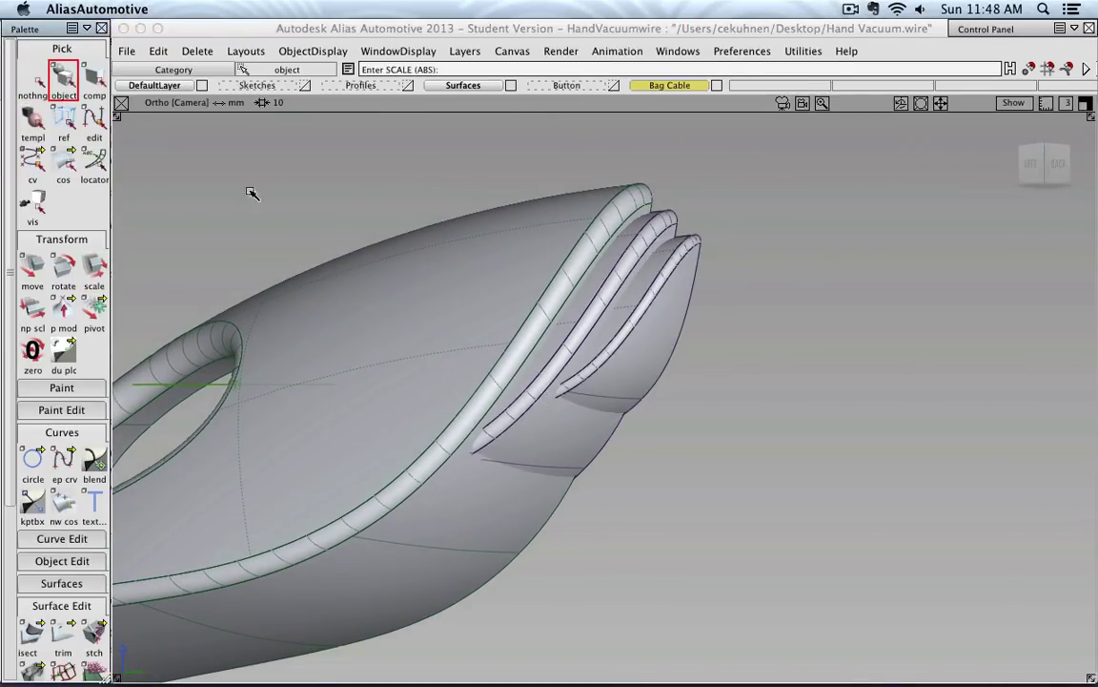
left_click_drag(250, 191, 384, 246, "alt+shift")
middle_click_drag(383, 246, 471, 244, "alt+shift")
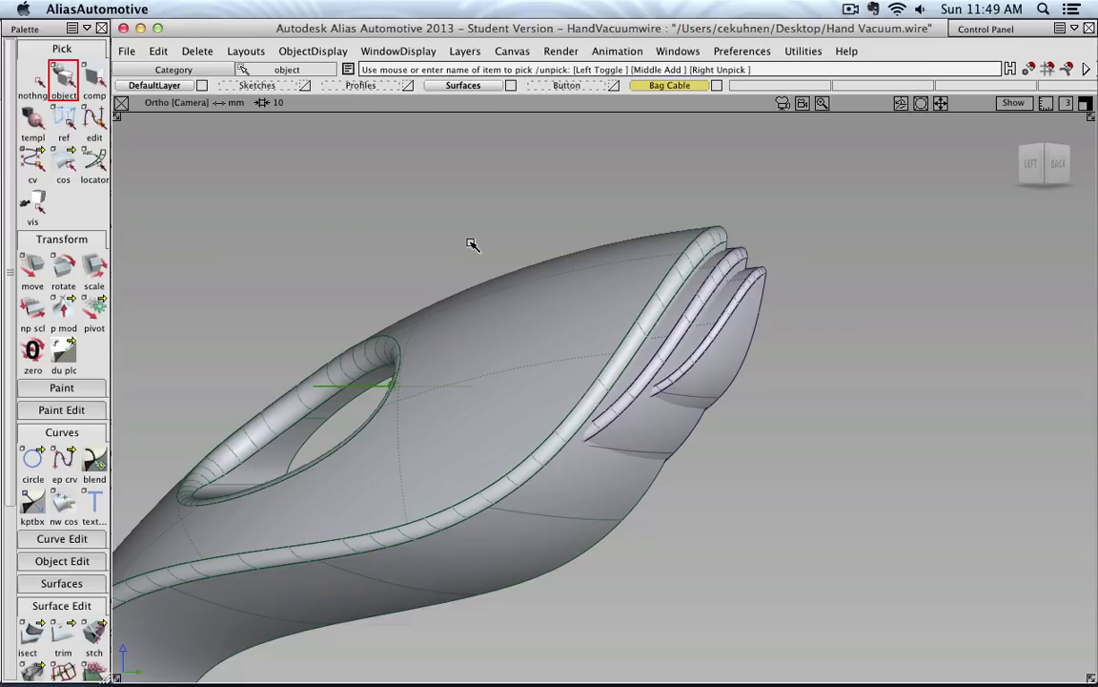
left_click(765, 284)
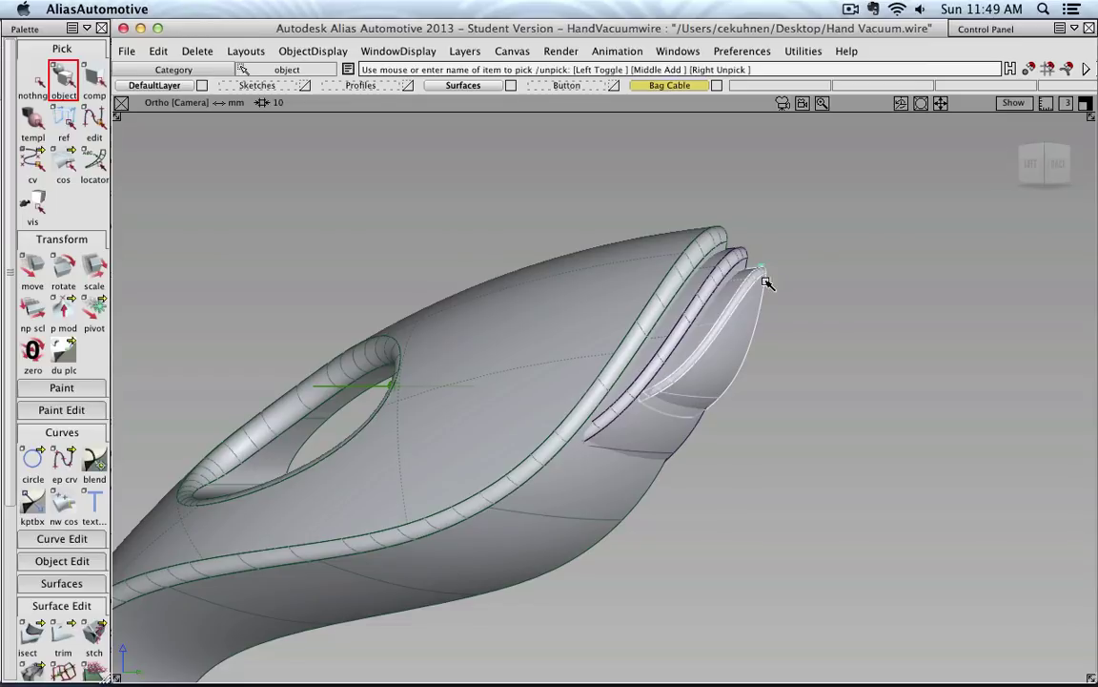
left_click(33, 267)
scroll(755, 192, "up", 5)
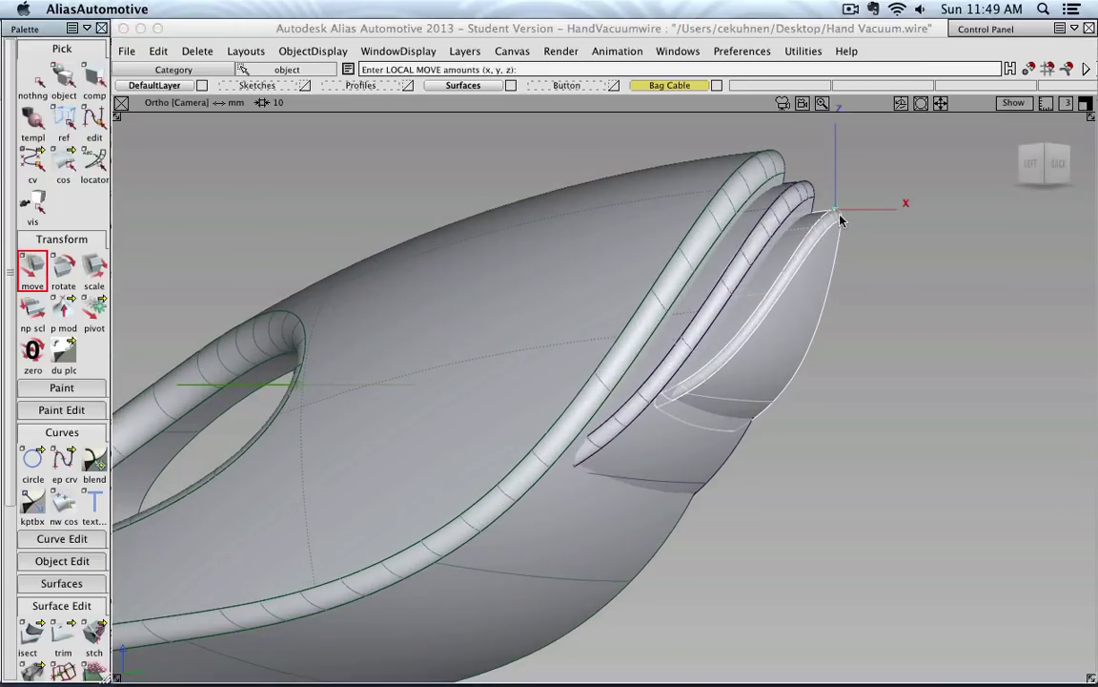
mouse_move(889, 375)
right_mouse_down()
mouse_move(895, 385)
mouse_move(894, 374)
right_mouse_up()
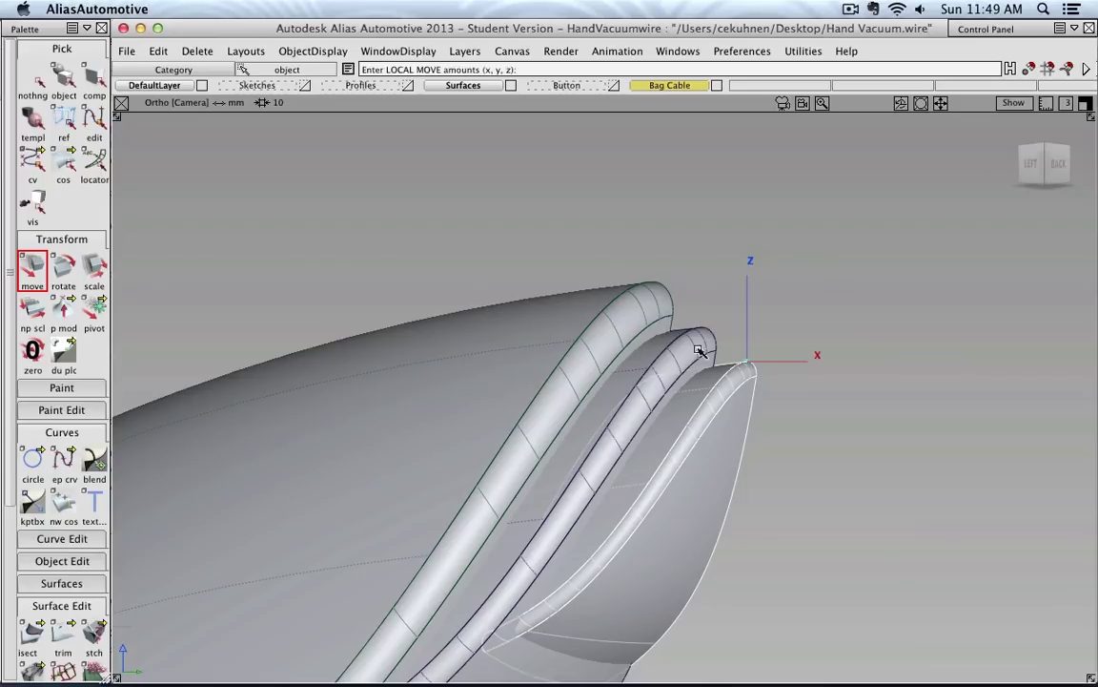
left_click_drag(853, 395, 863, 326, "alt+shift")
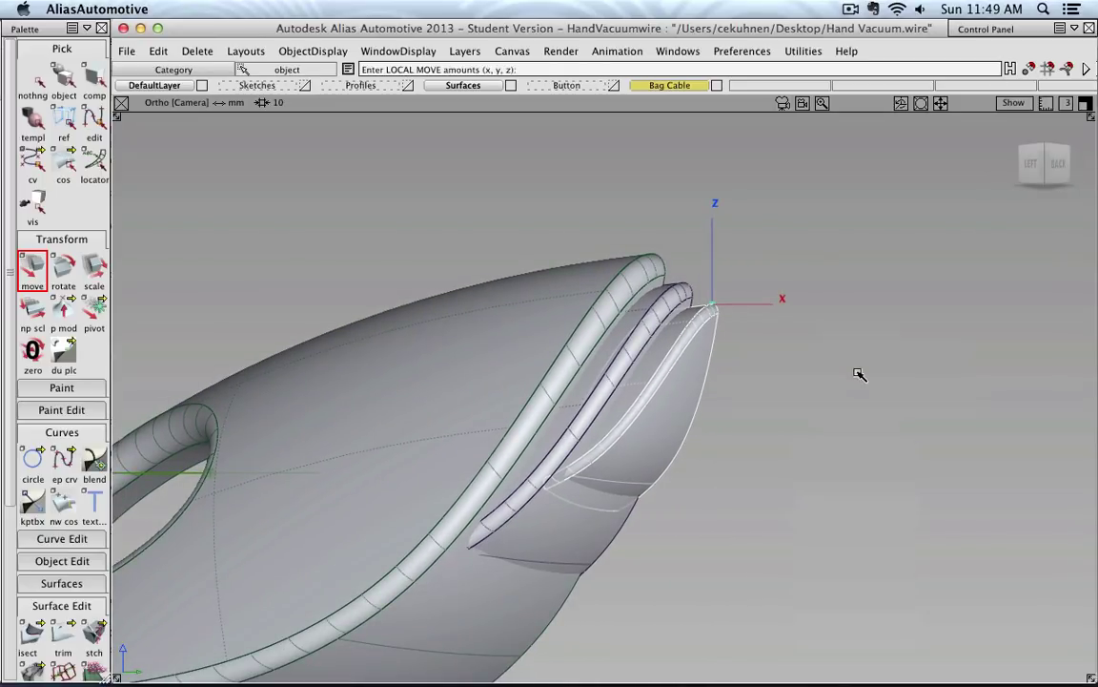